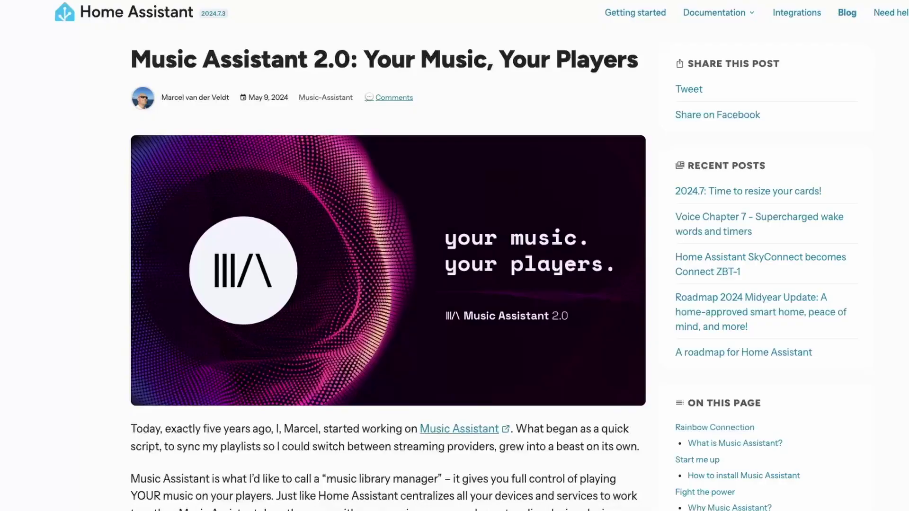
pyautogui.moveTo(125, 58); pyautogui.dragTo(636, 65)
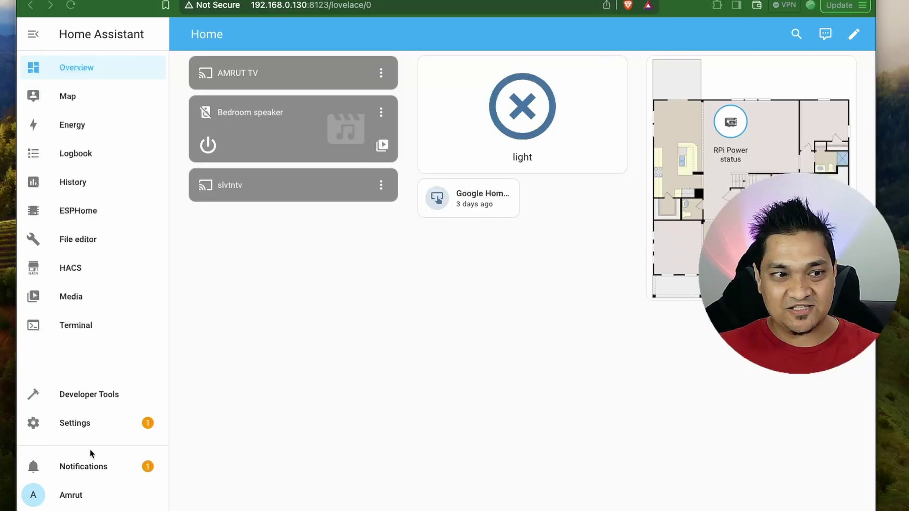
# Open the Home Assistant add-on store and search it for "mus"
pyautogui.click(119, 428)
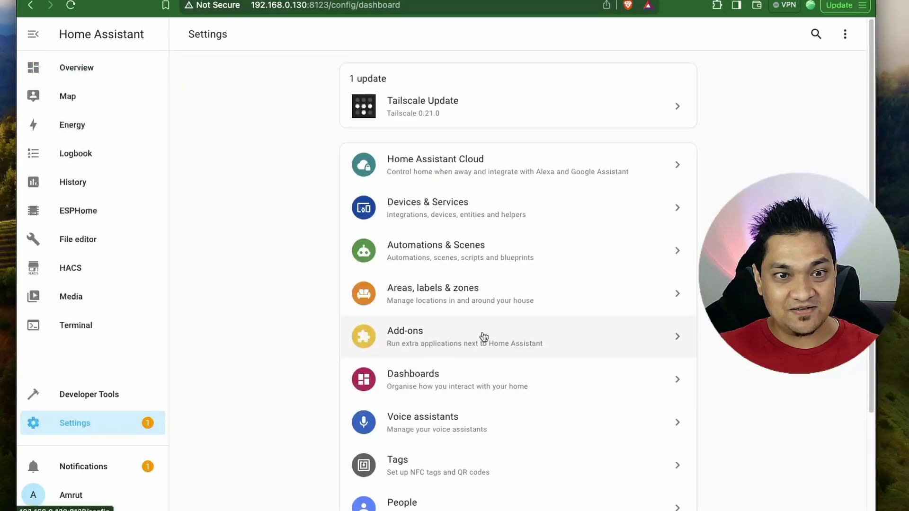
pyautogui.click(504, 342)
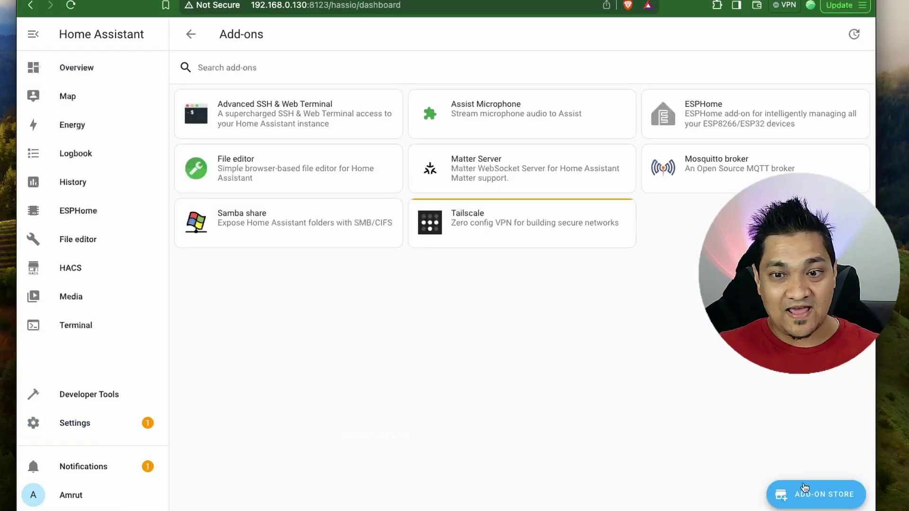
pyautogui.click(805, 491)
pyautogui.click(529, 57)
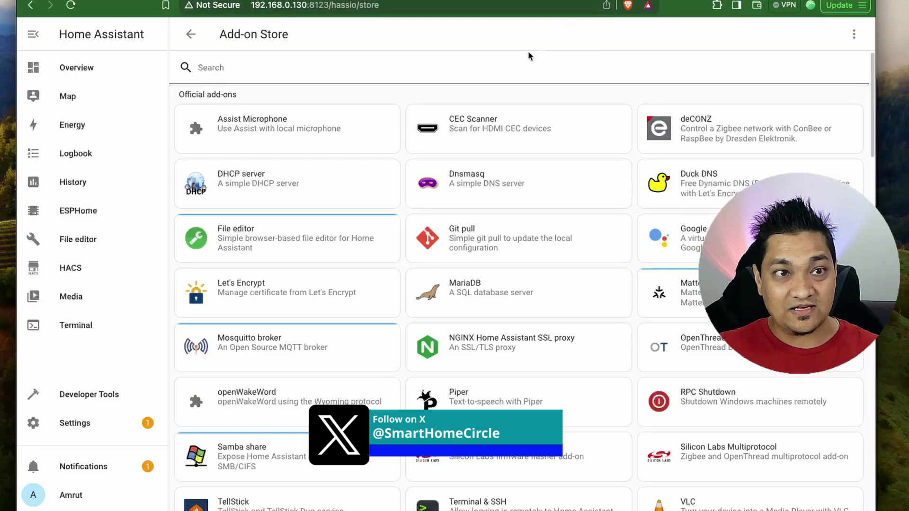
pyautogui.write('mus')
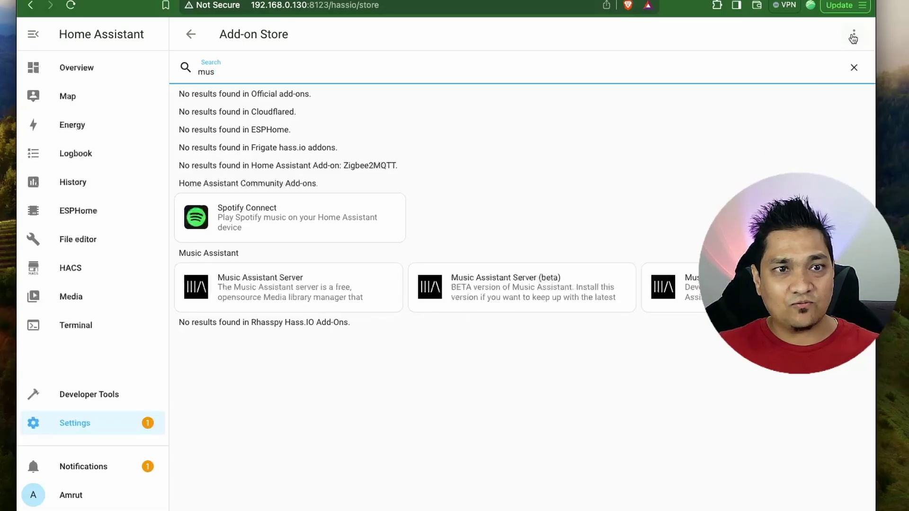
# Check the Music Assistant repository URL in the list of add-on repositories, and close the list
pyautogui.click(853, 37)
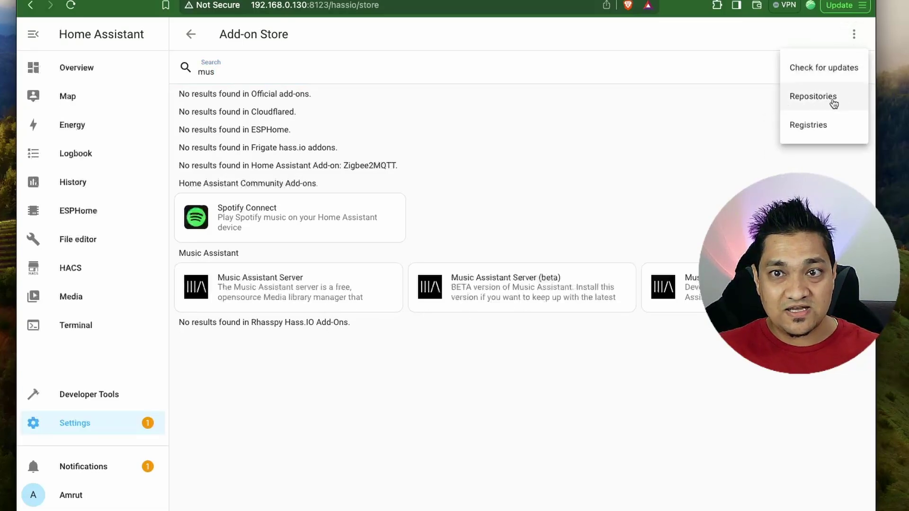
pyautogui.click(833, 103)
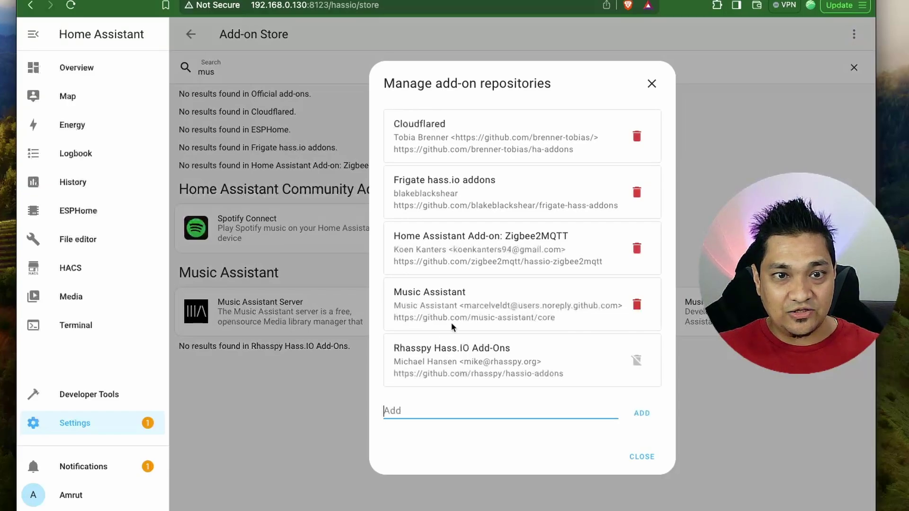
pyautogui.moveTo(392, 292); pyautogui.dragTo(392, 323)
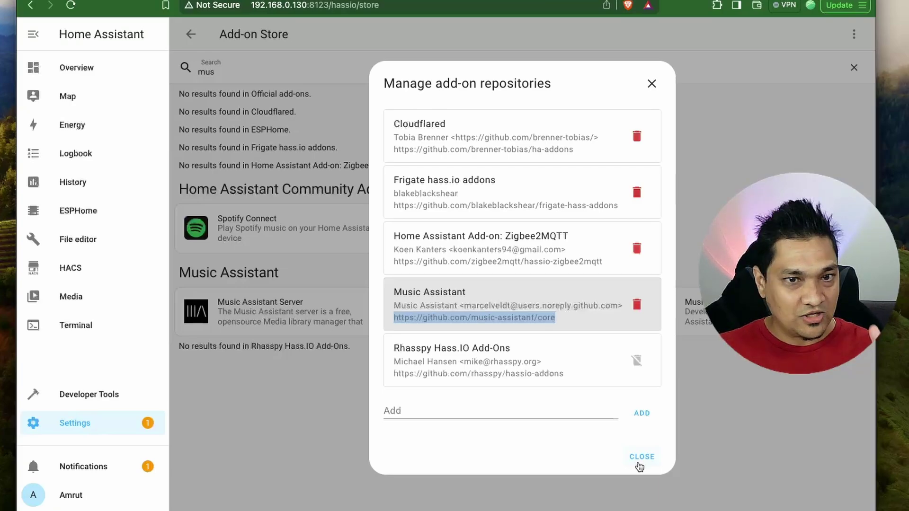
pyautogui.click(639, 465)
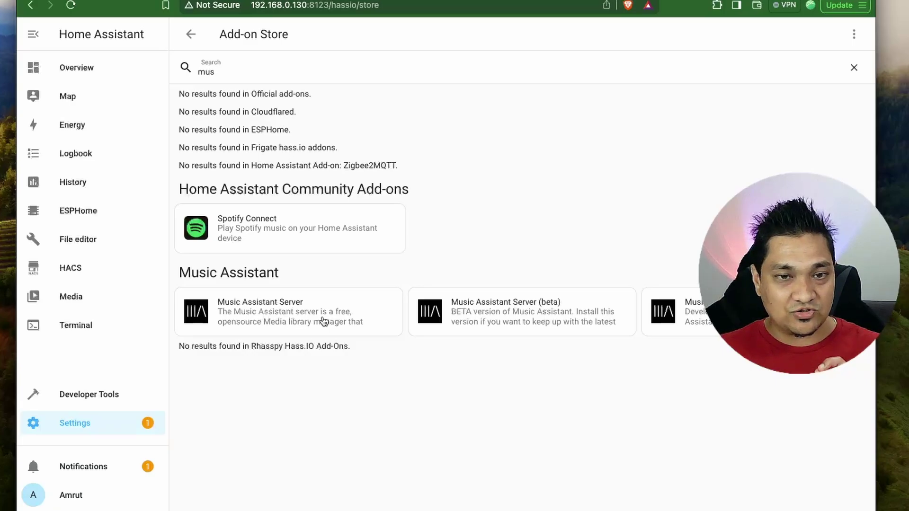
# Install and start the stable Music Assistant Server add-on, with its sidebar entry enabled
pyautogui.click(323, 322)
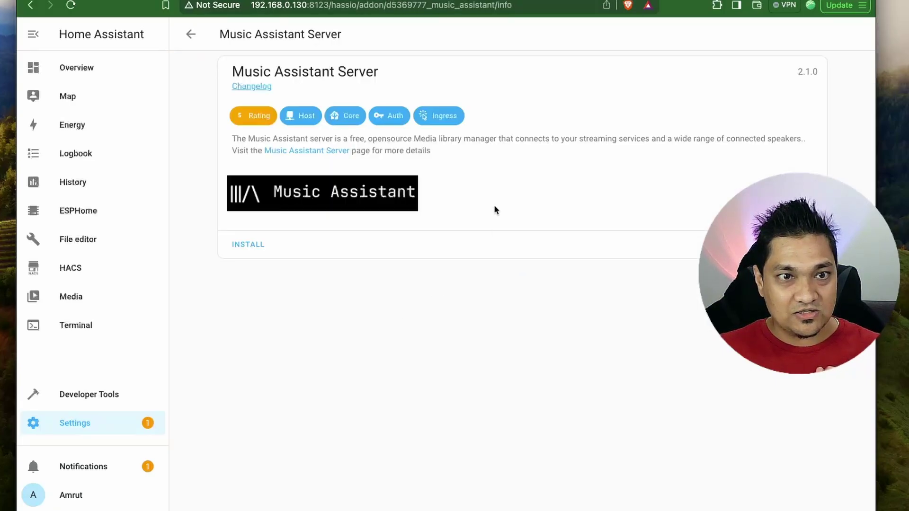
pyautogui.click(238, 245)
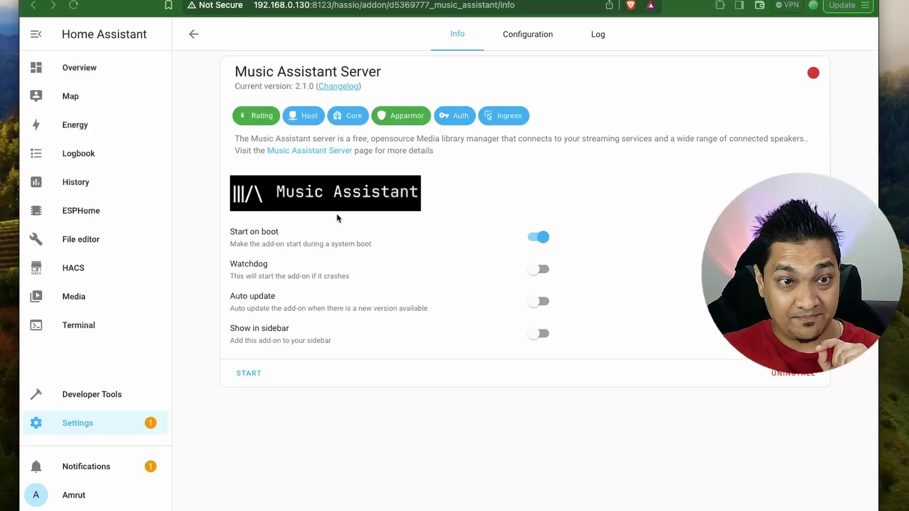
pyautogui.click(249, 373)
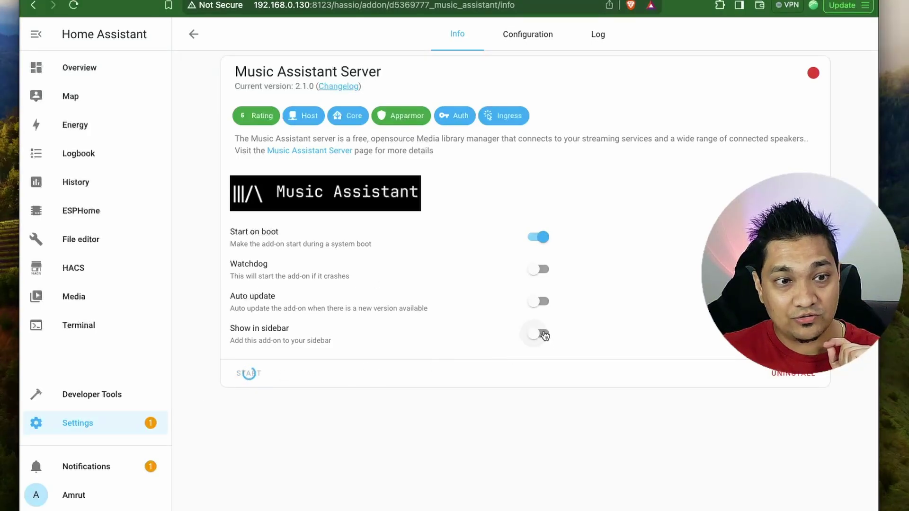
pyautogui.click(542, 335)
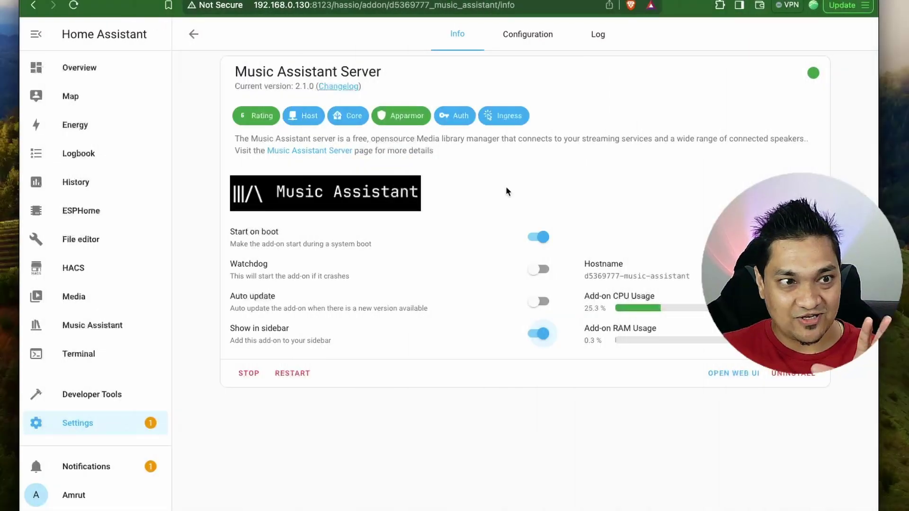
# Open Music Assistant and add the Filesystem (local disk) music provider with the path /media
pyautogui.click(90, 328)
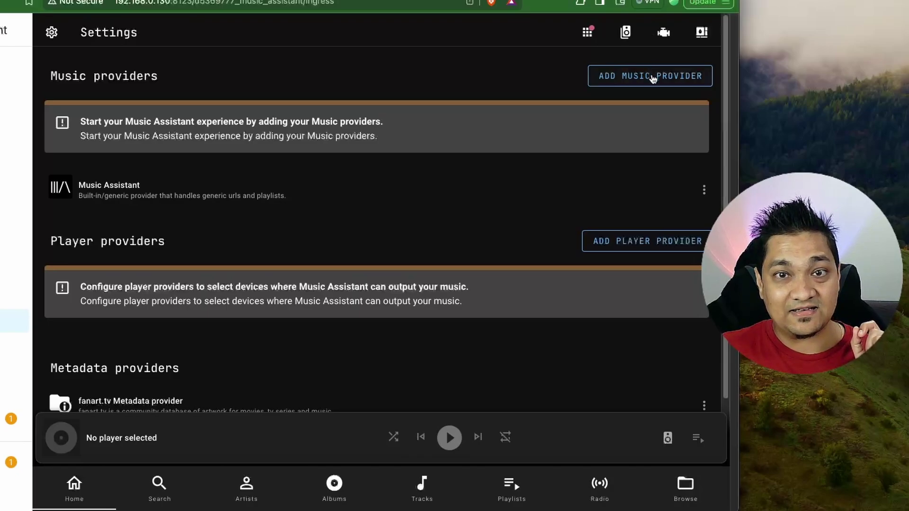
pyautogui.click(678, 77)
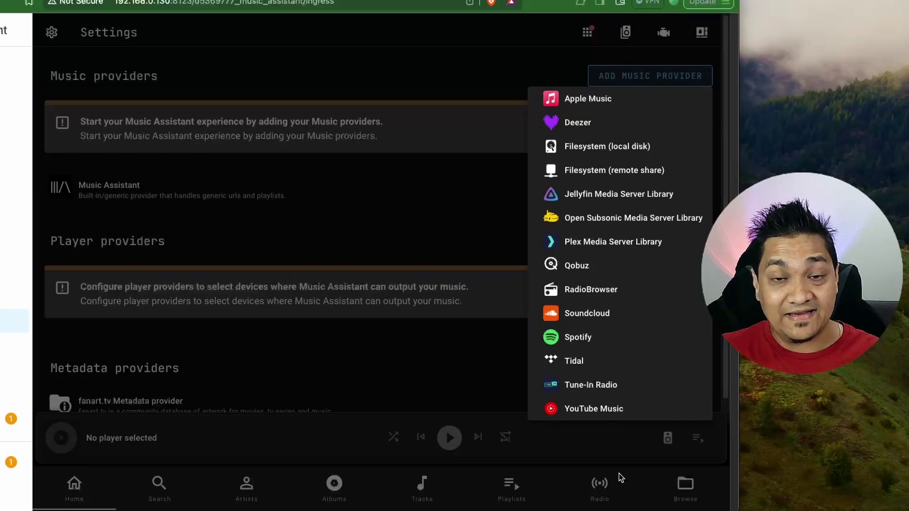
pyautogui.click(598, 148)
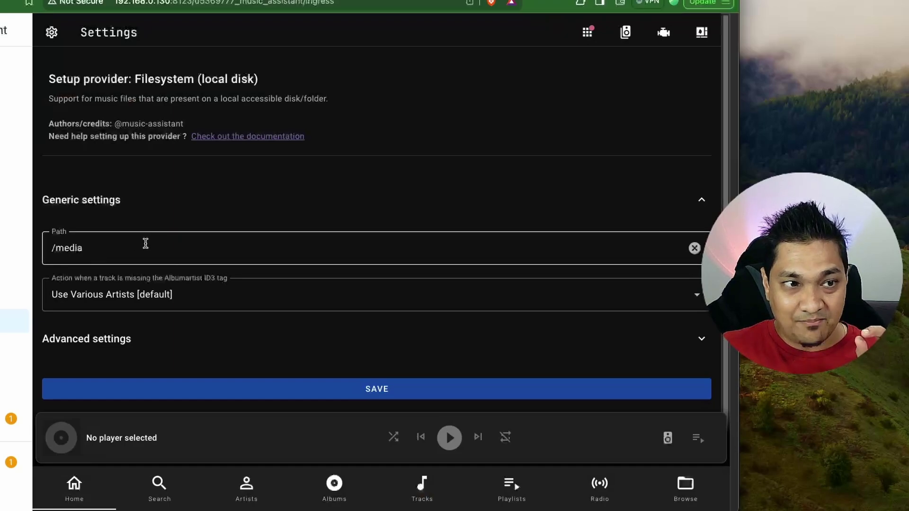
pyautogui.moveTo(186, 247); pyautogui.dragTo(58, 251)
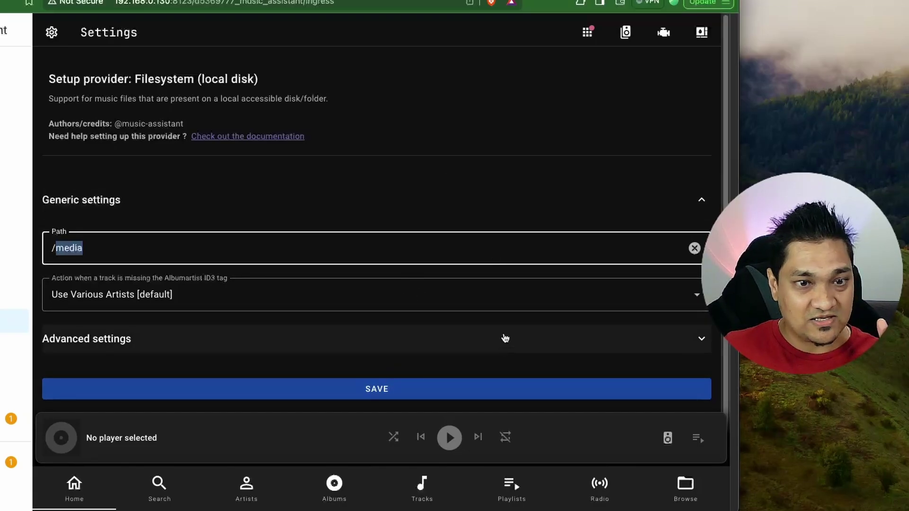
pyautogui.click(521, 76)
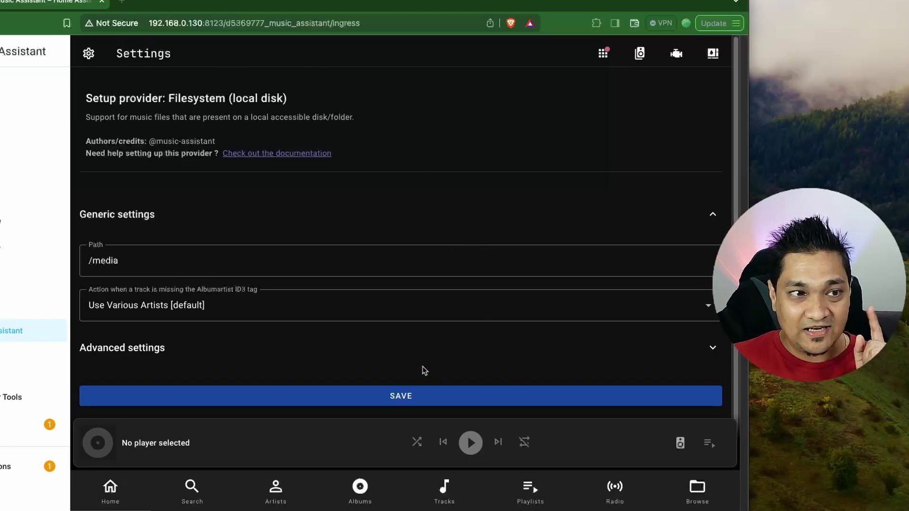
pyautogui.click(432, 396)
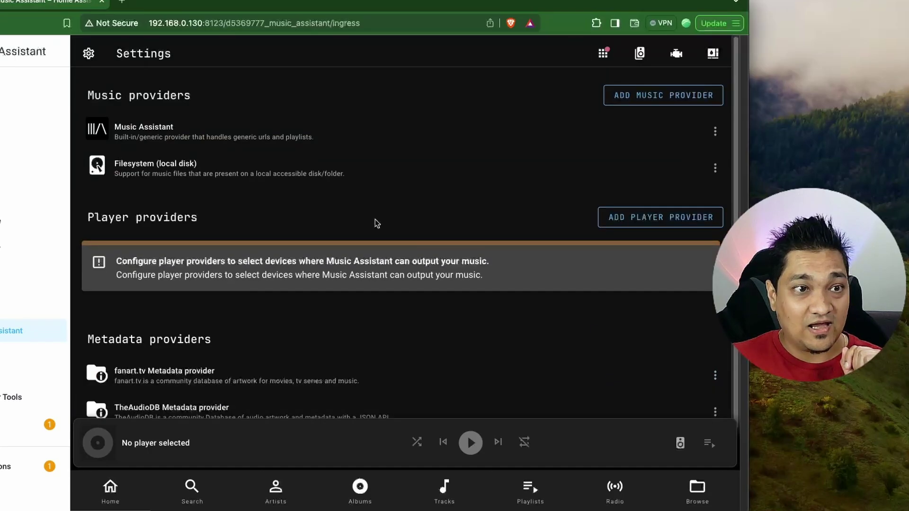
# Add Spotify as a music provider, filling in the account's username and password
pyautogui.click(675, 93)
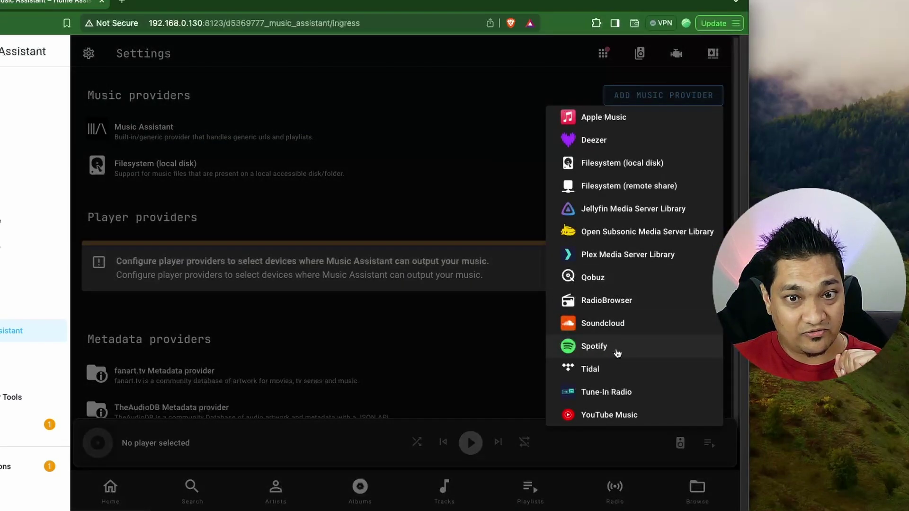
pyautogui.click(616, 350)
pyautogui.click(225, 255)
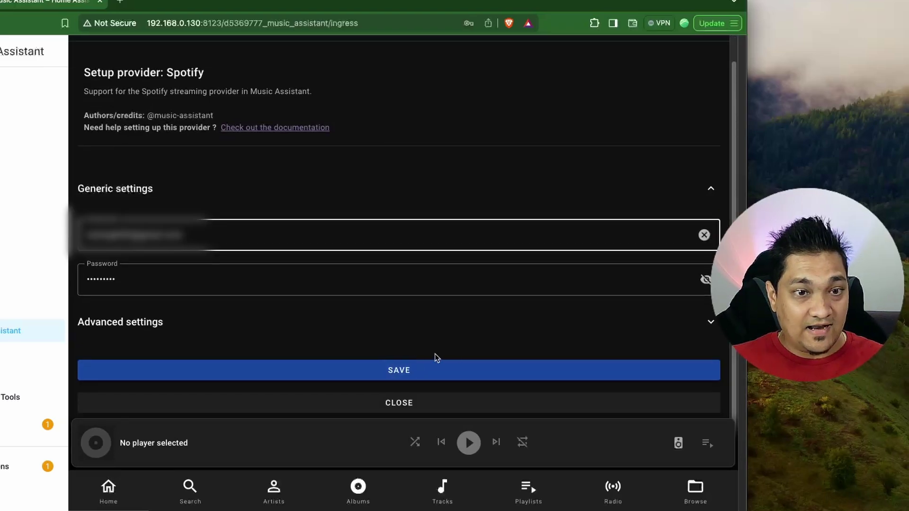
pyautogui.click(424, 368)
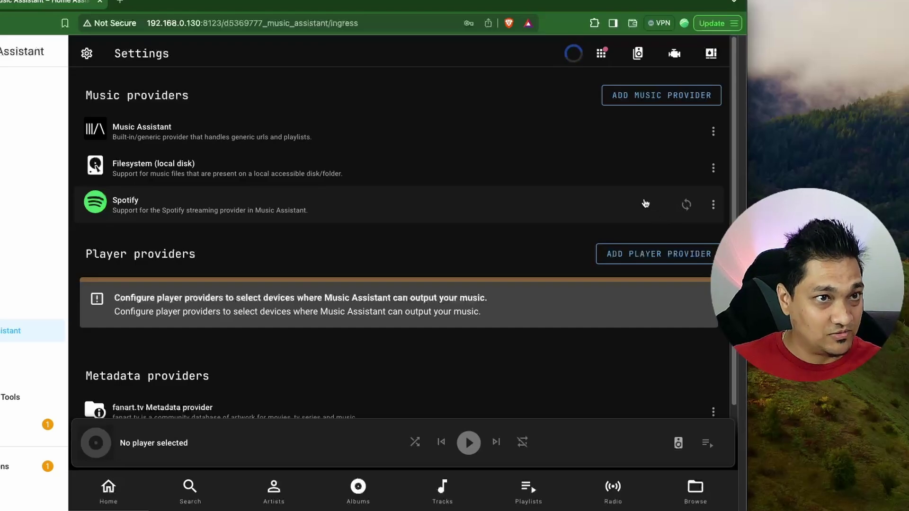
pyautogui.click(682, 208)
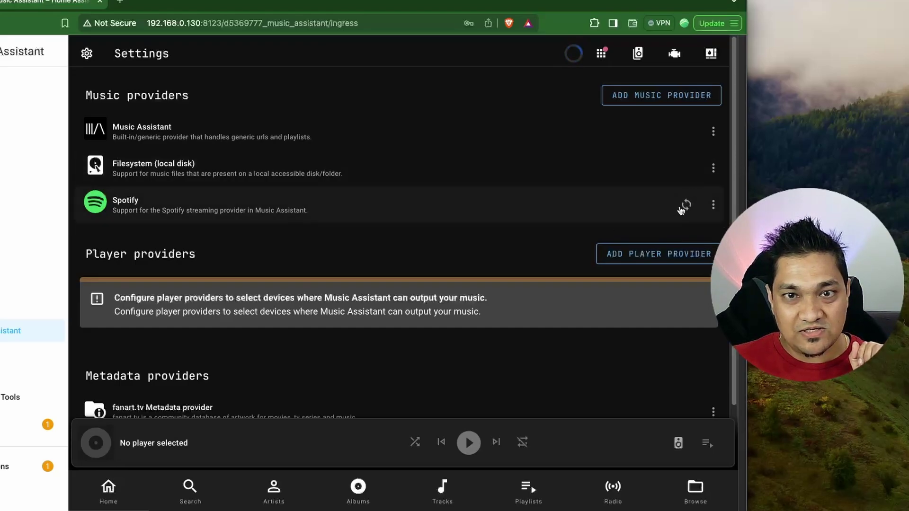
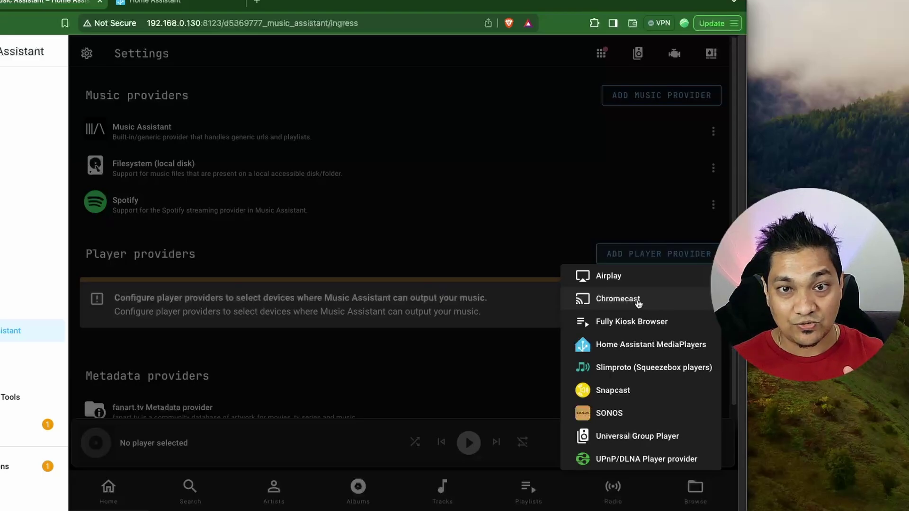
# Set up the Home Assistant plugin provider that the Home Assistant MediaPlayers player provider requires
pyautogui.click(643, 347)
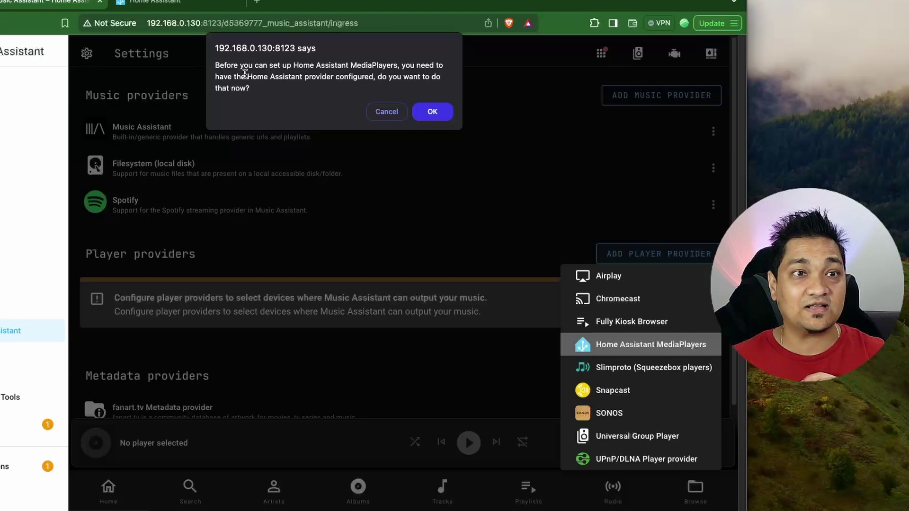
pyautogui.moveTo(245, 74); pyautogui.dragTo(367, 76)
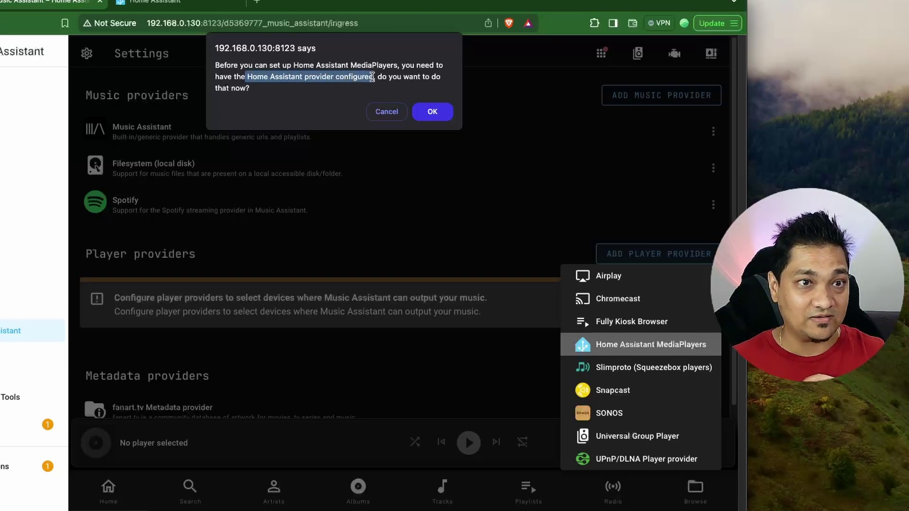
pyautogui.click(436, 116)
pyautogui.click(354, 294)
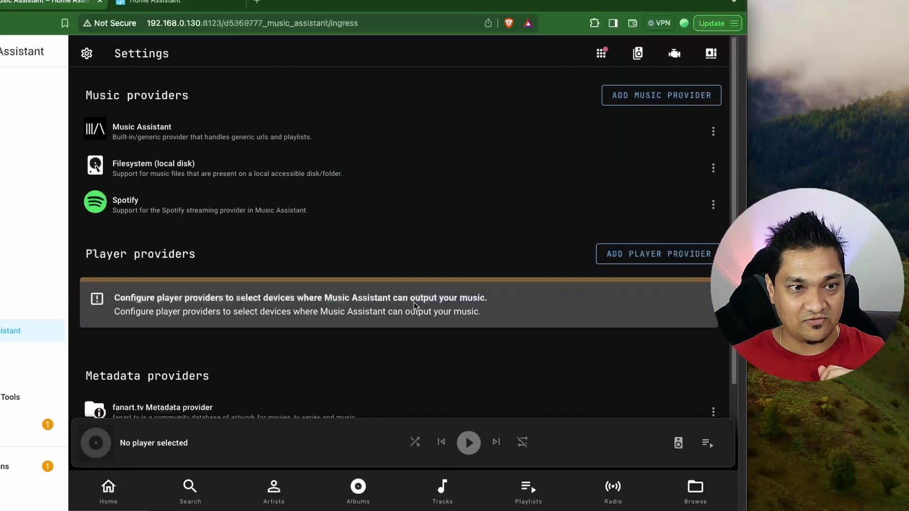
pyautogui.scroll(-4, 331, 331)
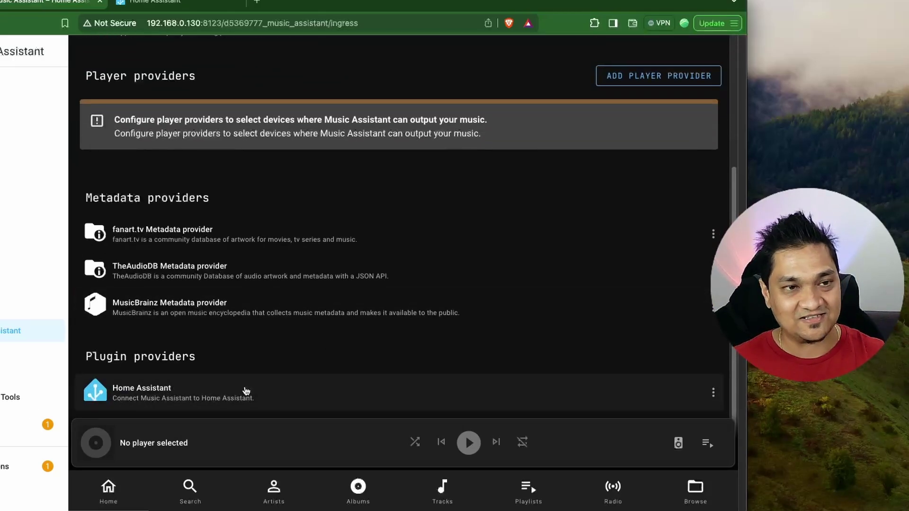
pyautogui.scroll(4, 345, 331)
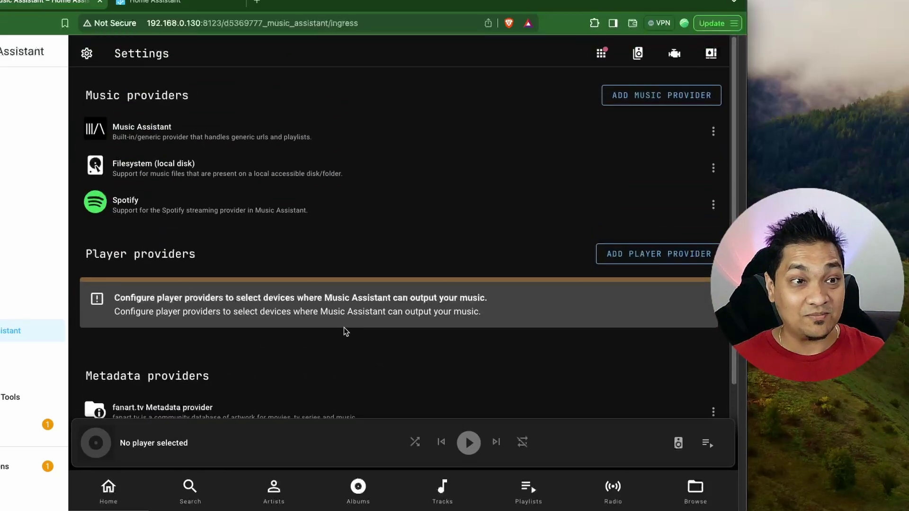
# Add the Home Assistant MediaPlayers player provider with Bedroom speaker (media_player.bedroom_speaker) as its player entity
pyautogui.click(680, 253)
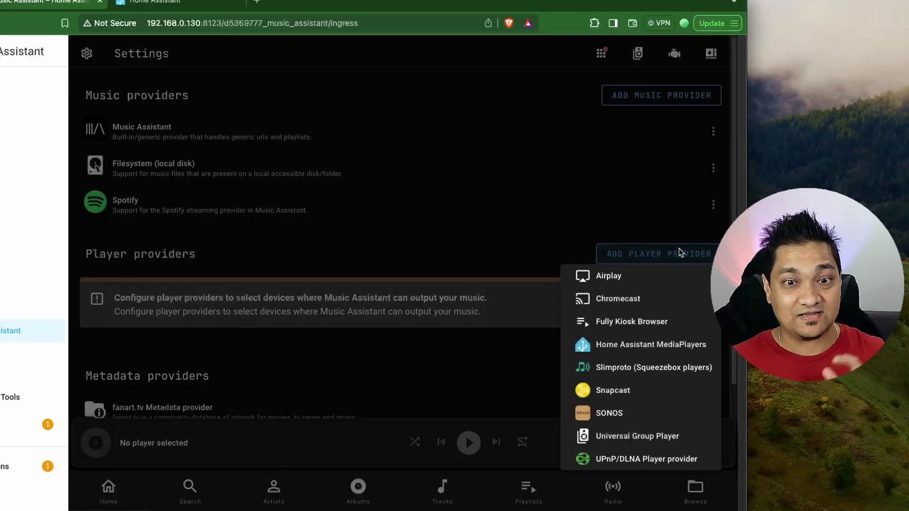
pyautogui.click(656, 350)
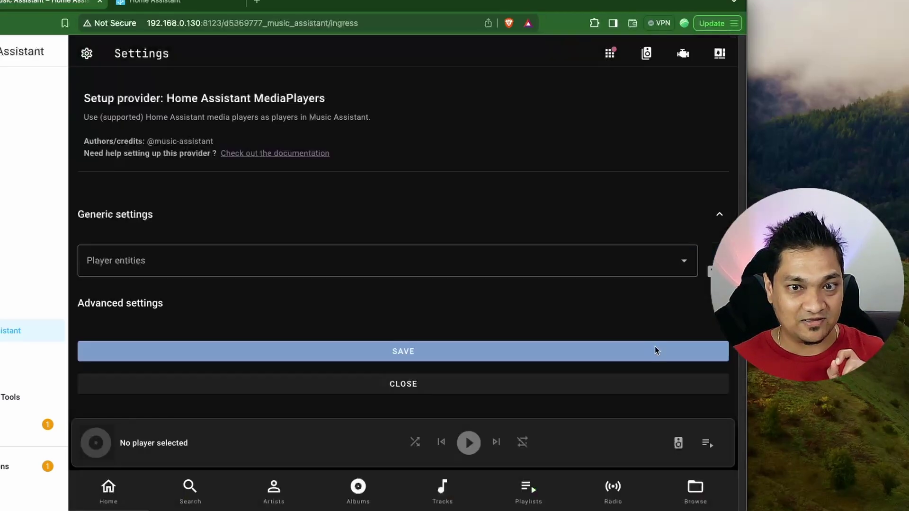
pyautogui.click(344, 267)
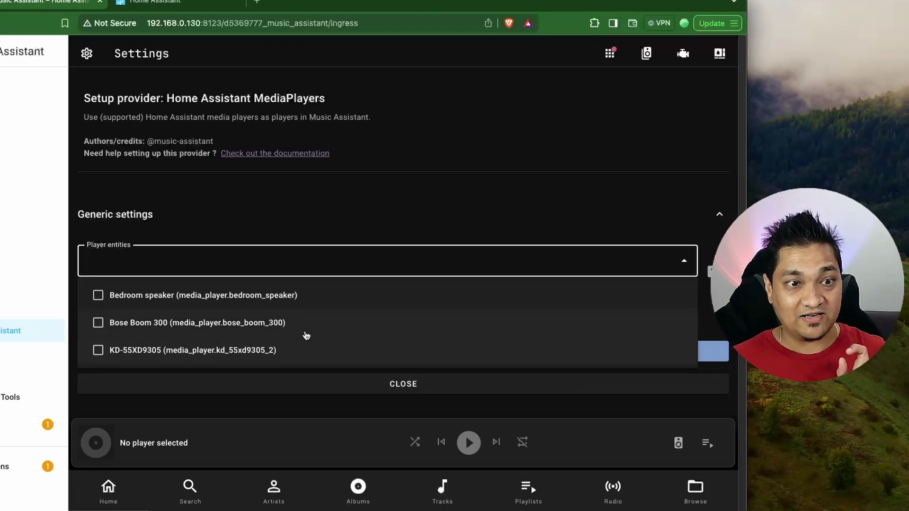
pyautogui.click(303, 296)
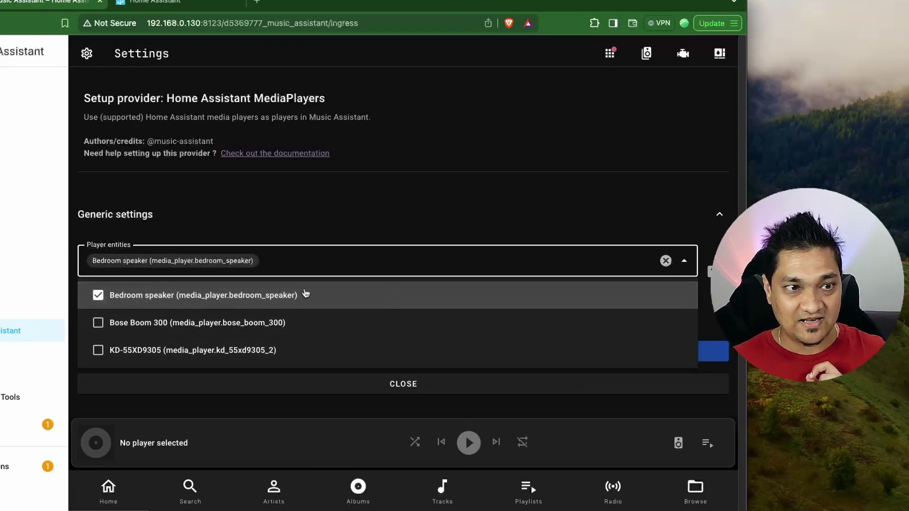
pyautogui.click(684, 260)
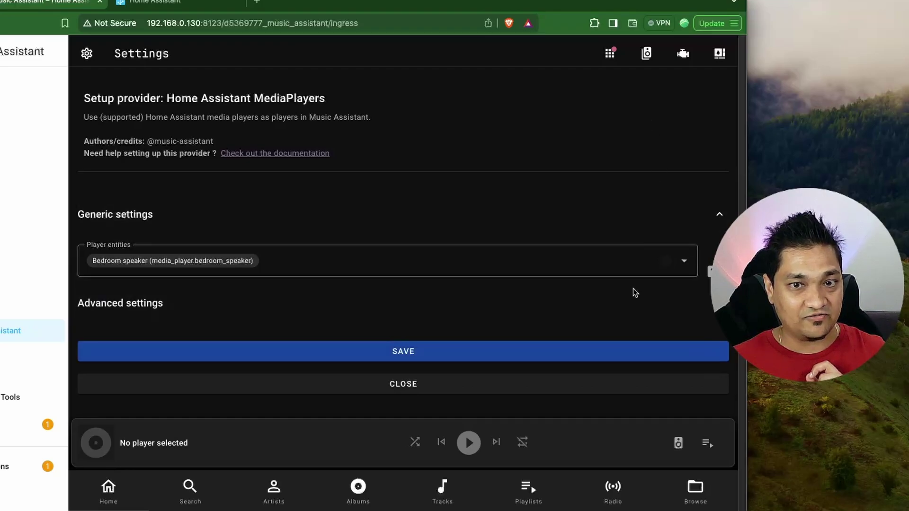
pyautogui.click(633, 348)
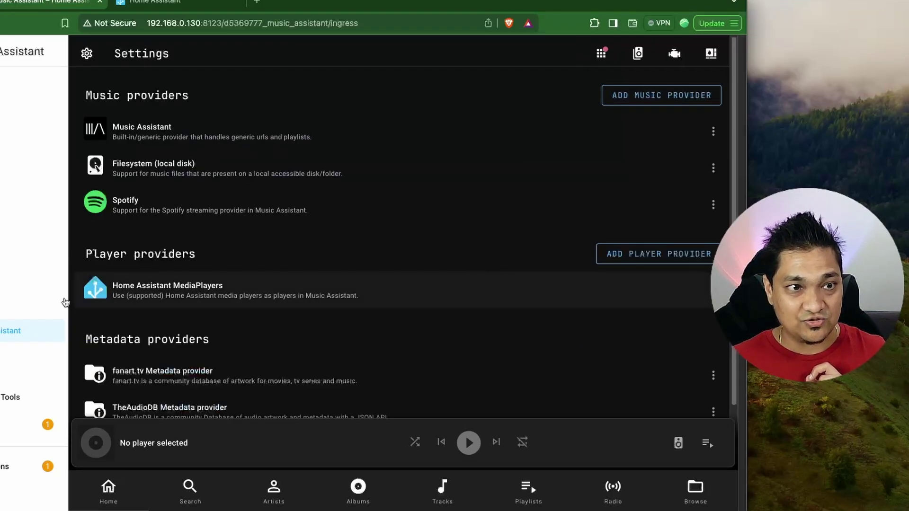
# Add the Airplay player provider with its default settings and check the list of available players
pyautogui.click(638, 53)
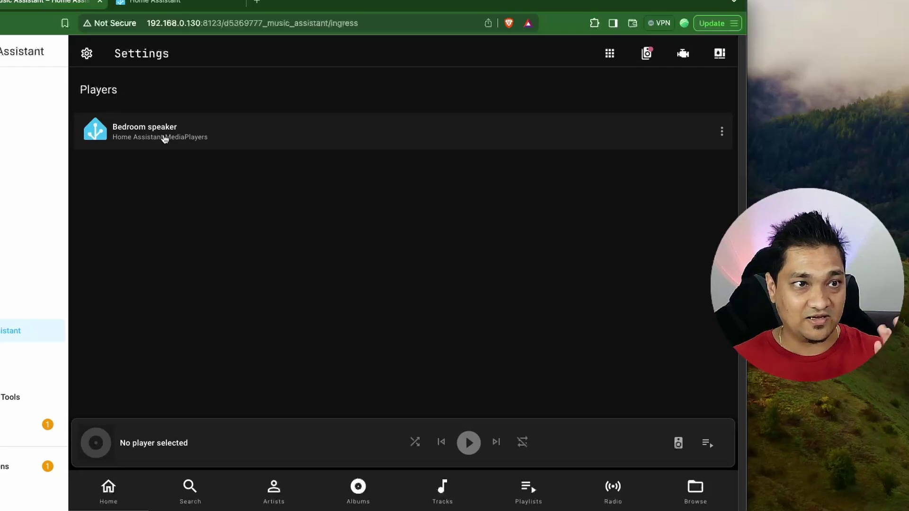
pyautogui.click(610, 53)
pyautogui.click(653, 255)
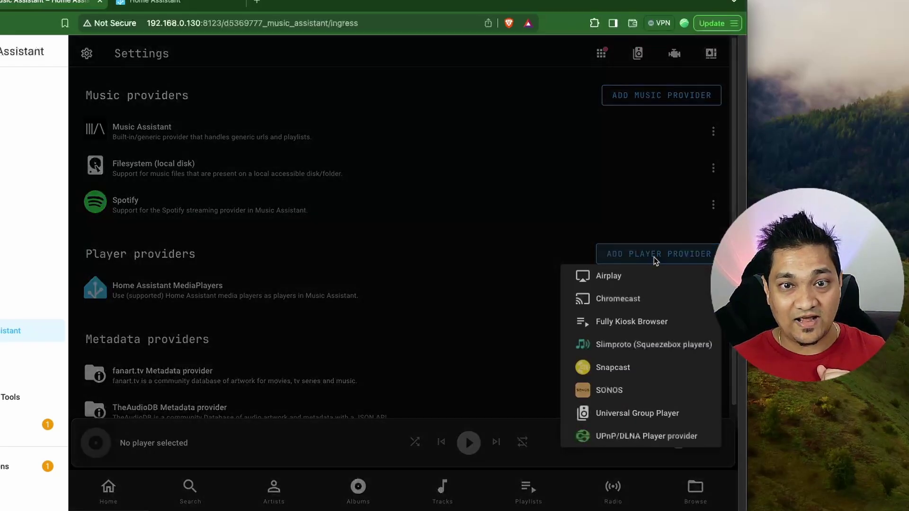
pyautogui.click(616, 279)
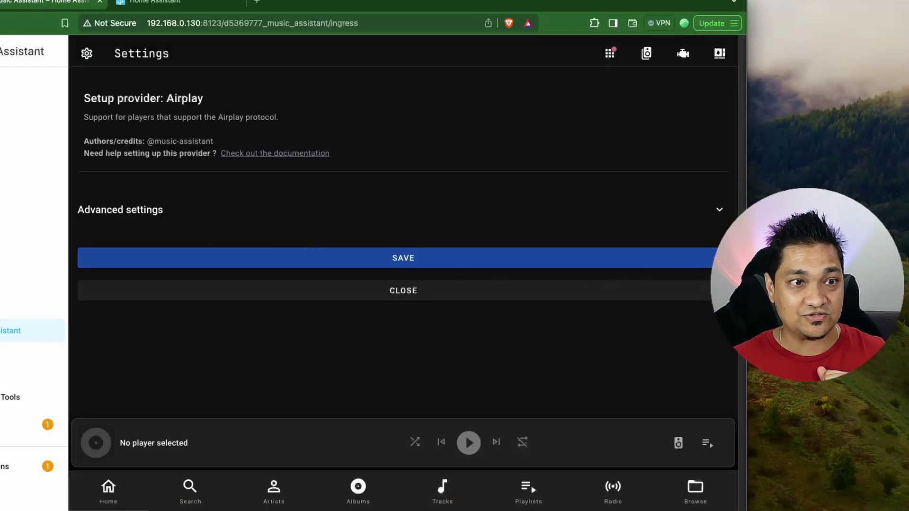
pyautogui.click(398, 263)
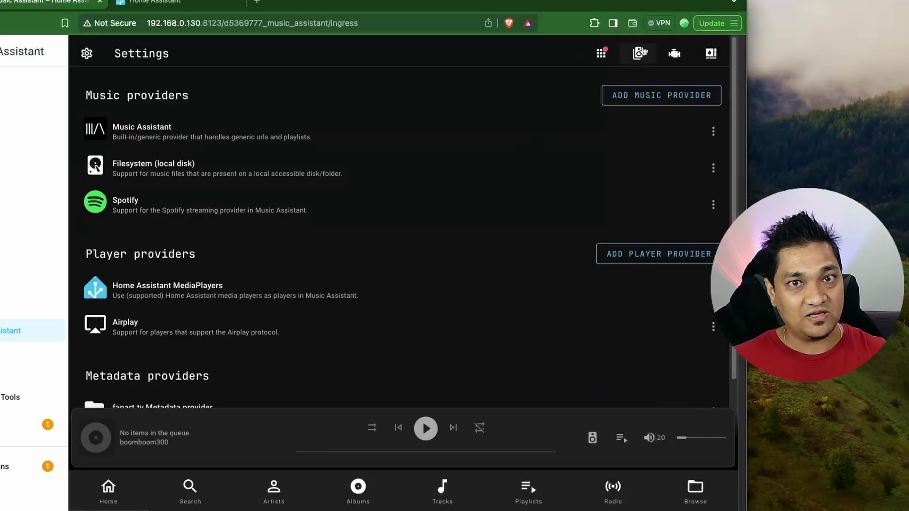
pyautogui.click(640, 53)
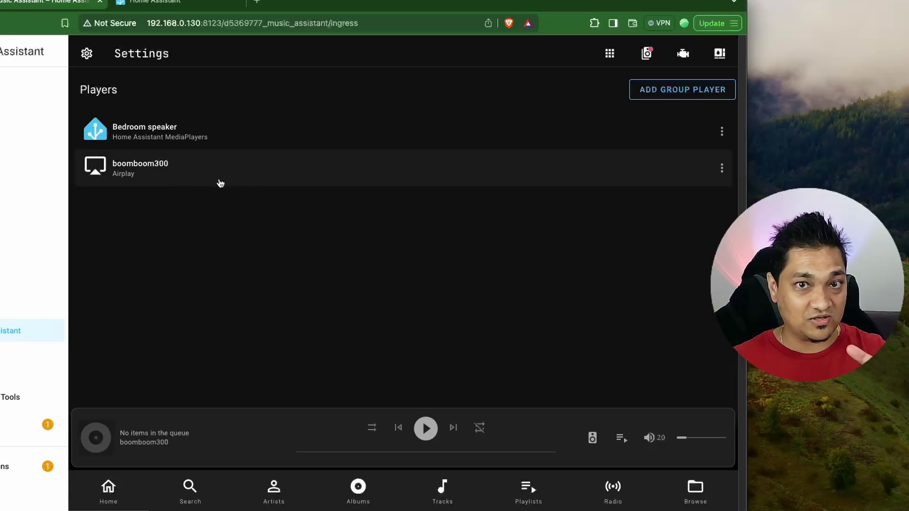
pyautogui.click(610, 53)
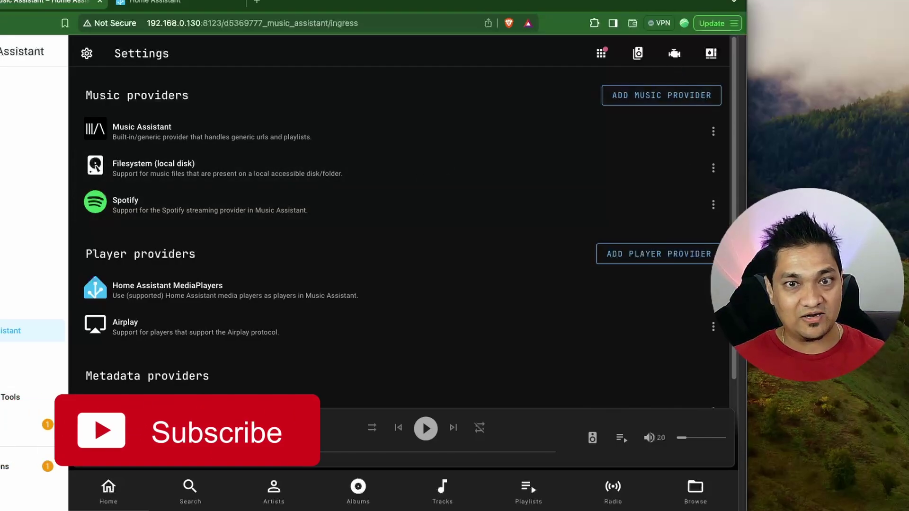
# Add the Universal Group Player provider with its default settings
pyautogui.click(637, 53)
pyautogui.click(601, 58)
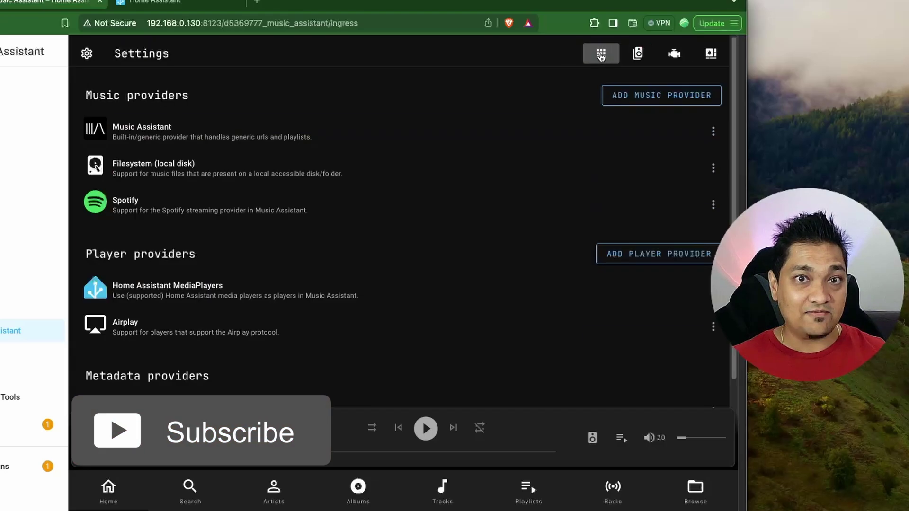
pyautogui.click(678, 255)
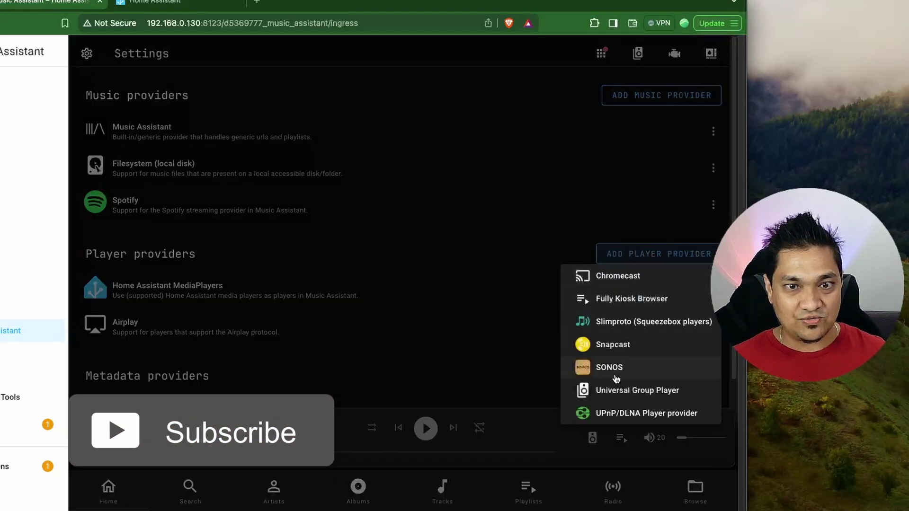
pyautogui.click(654, 393)
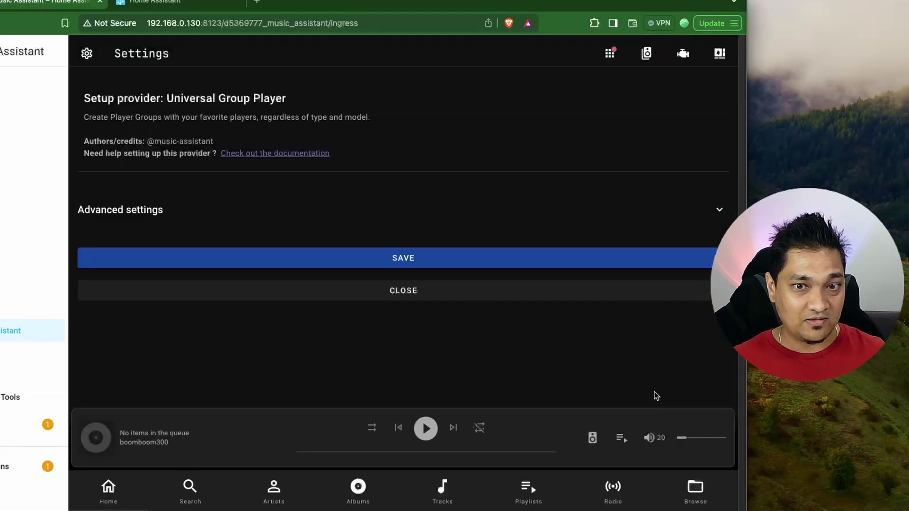
pyautogui.click(415, 260)
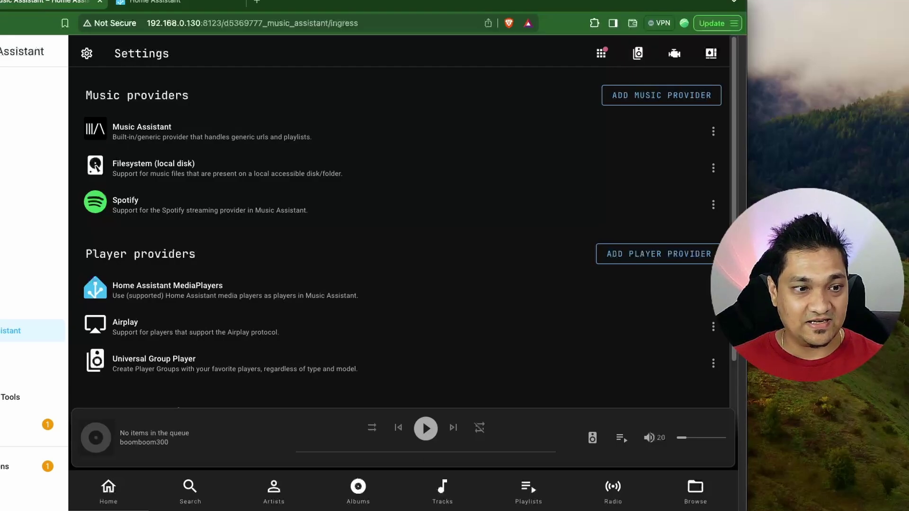
# Search the music library for "a state of trance" and open the track A State of Trance (ASOT 1182) - Intro
pyautogui.click(109, 488)
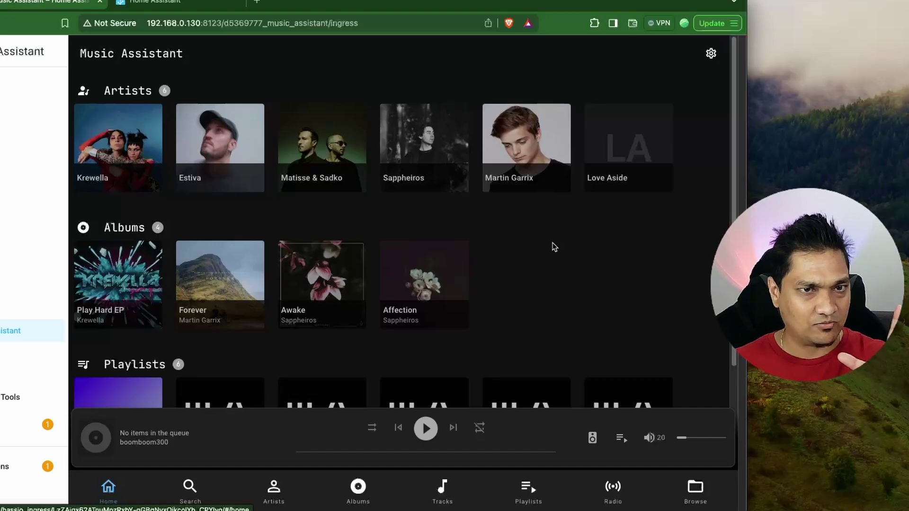
pyautogui.click(190, 494)
pyautogui.click(195, 89)
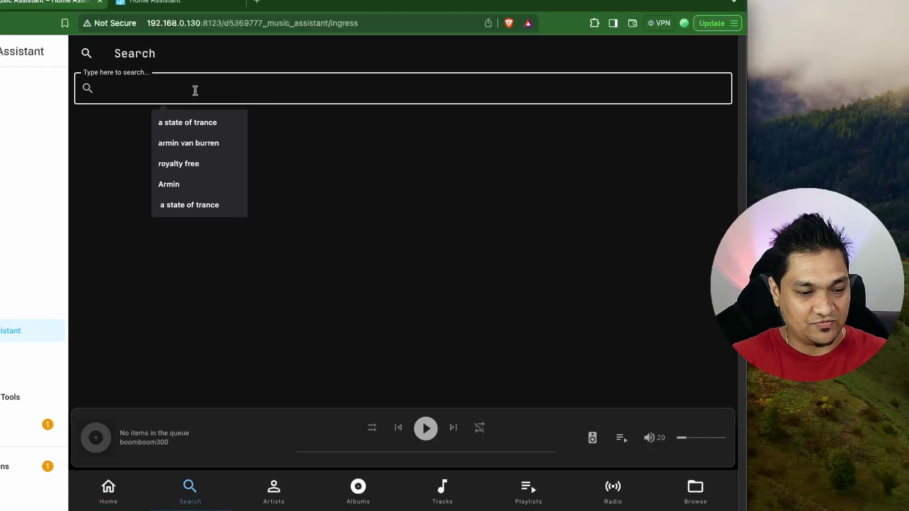
pyautogui.click(188, 122)
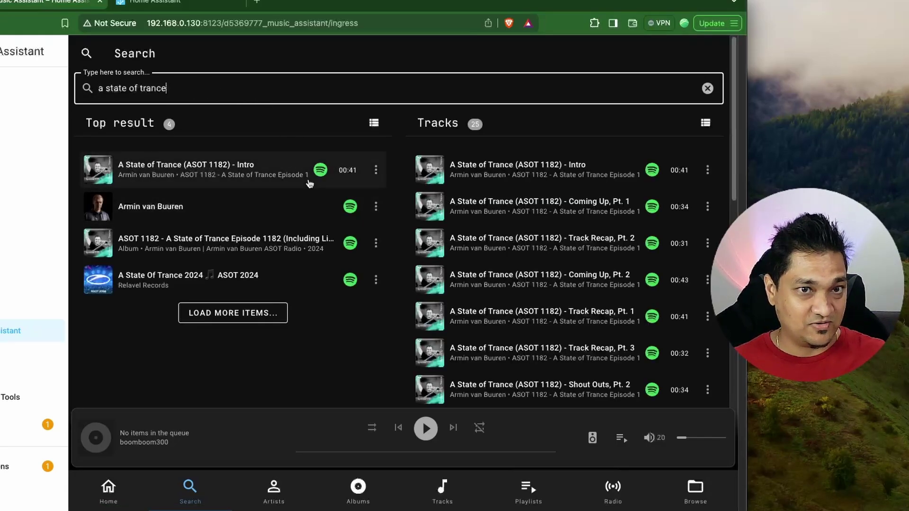
pyautogui.click(261, 177)
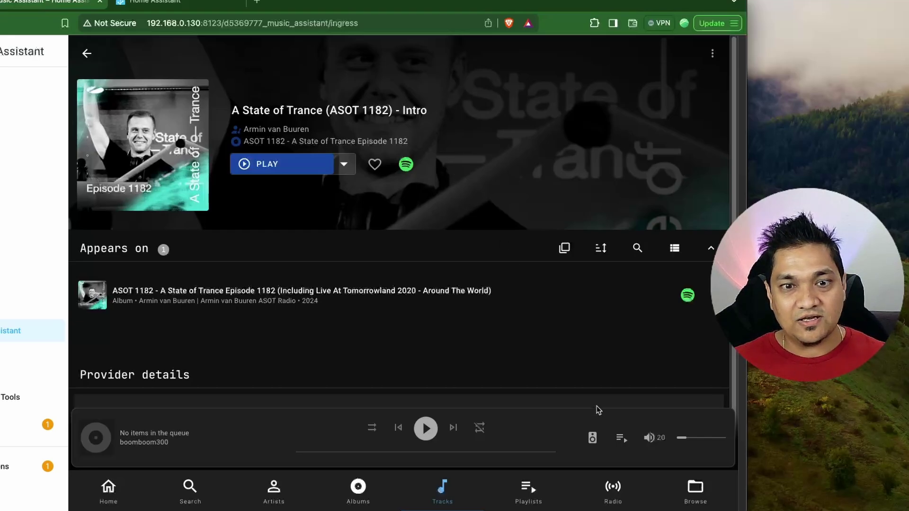
# Select Bedroom speaker as the player, power it on, set its volume to 34 and play the opened track on it
pyautogui.click(593, 439)
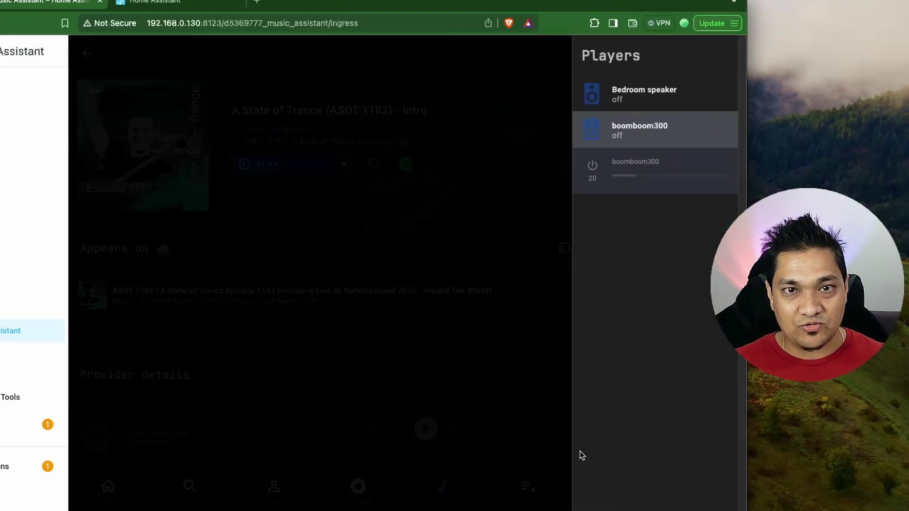
pyautogui.click(638, 95)
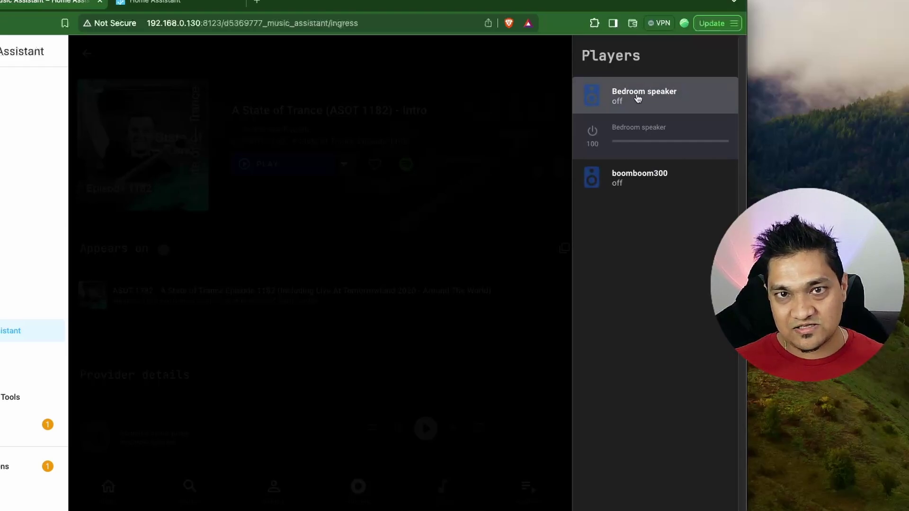
pyautogui.click(593, 135)
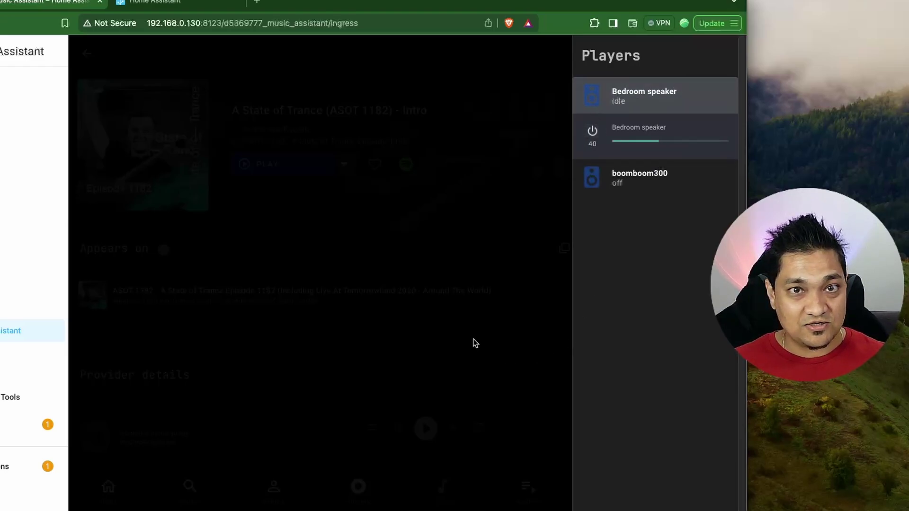
pyautogui.click(646, 142)
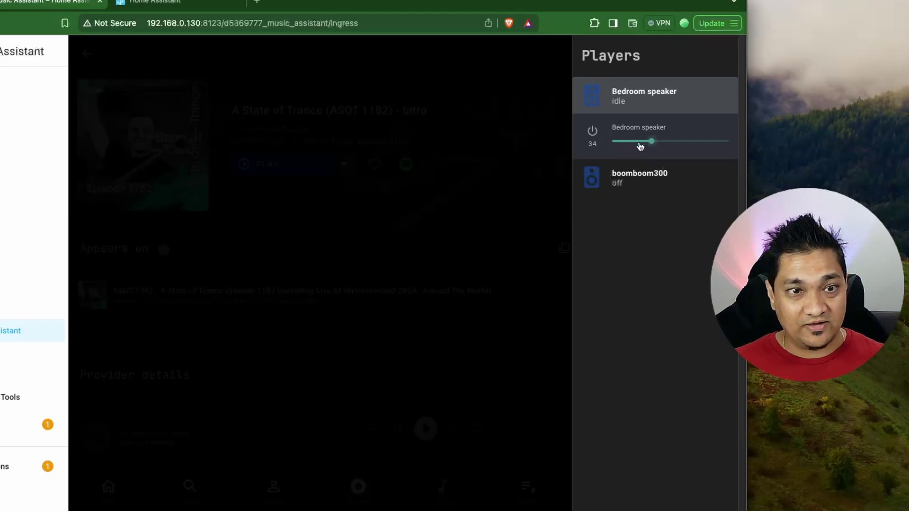
pyautogui.click(384, 225)
pyautogui.click(313, 166)
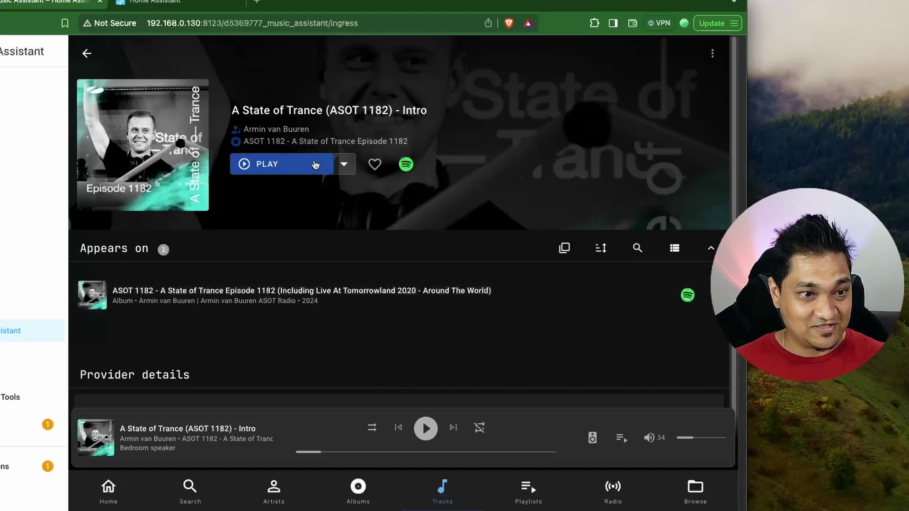
# Switch the player to boomboom300, power it on, set its volume to 14 and play the opened track on it
pyautogui.click(592, 438)
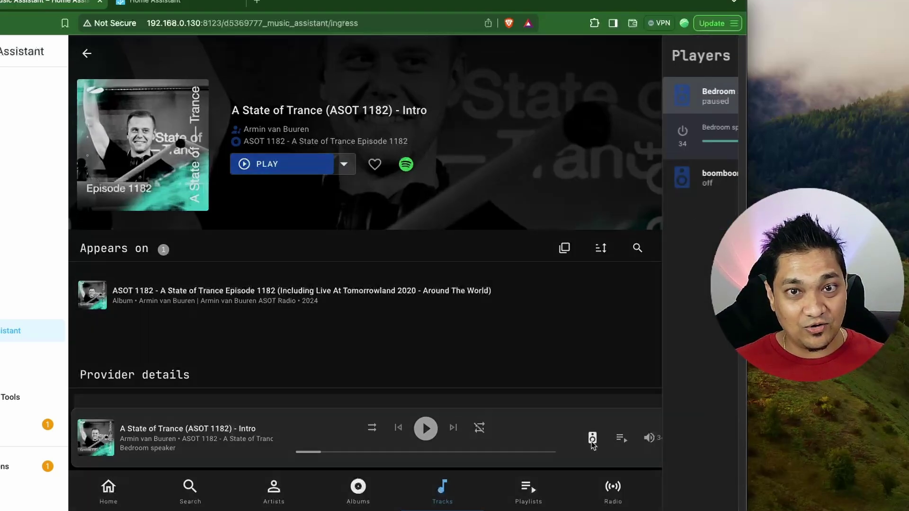
pyautogui.click(544, 221)
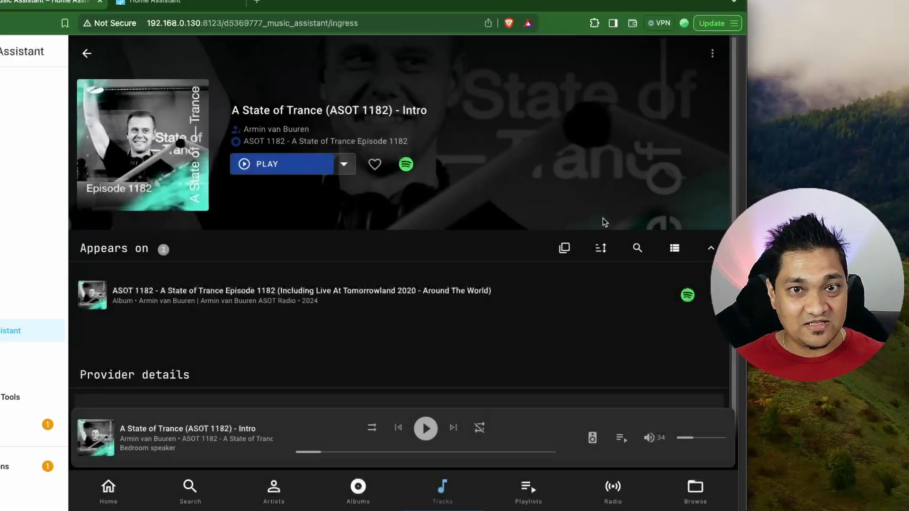
pyautogui.click(592, 437)
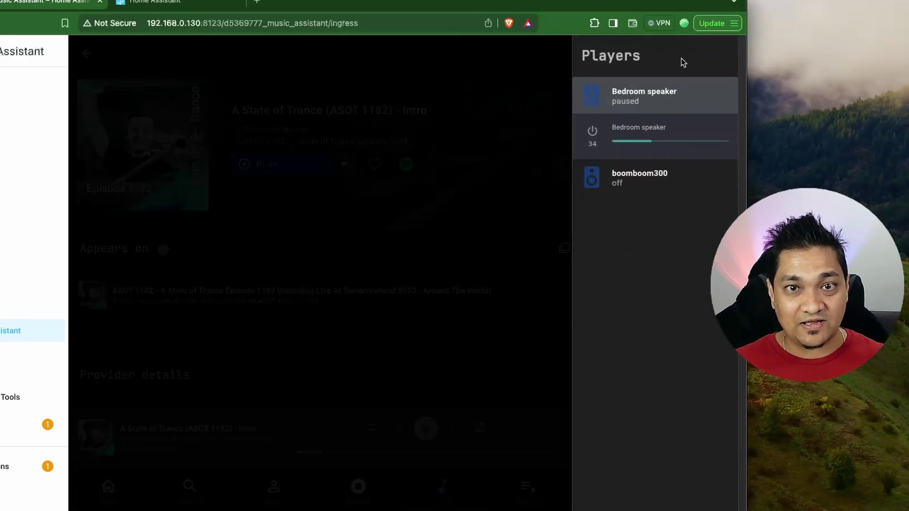
pyautogui.click(643, 179)
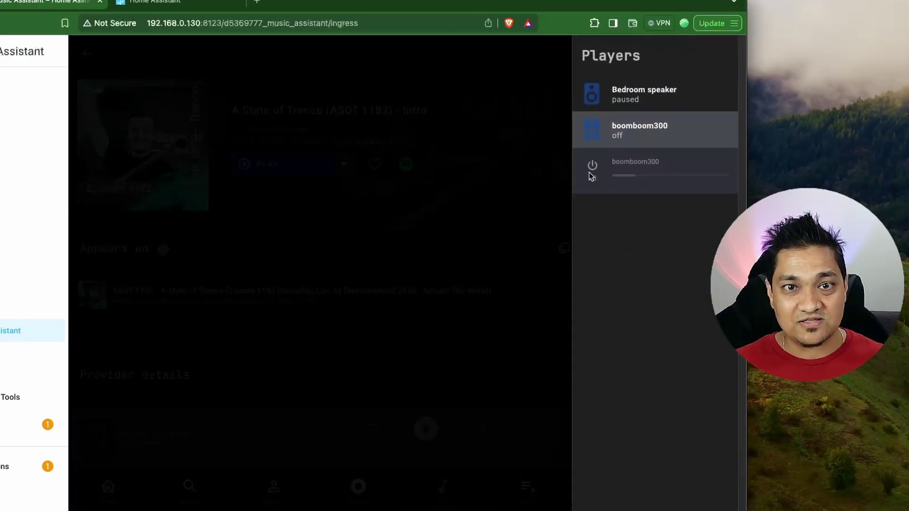
pyautogui.click(591, 166)
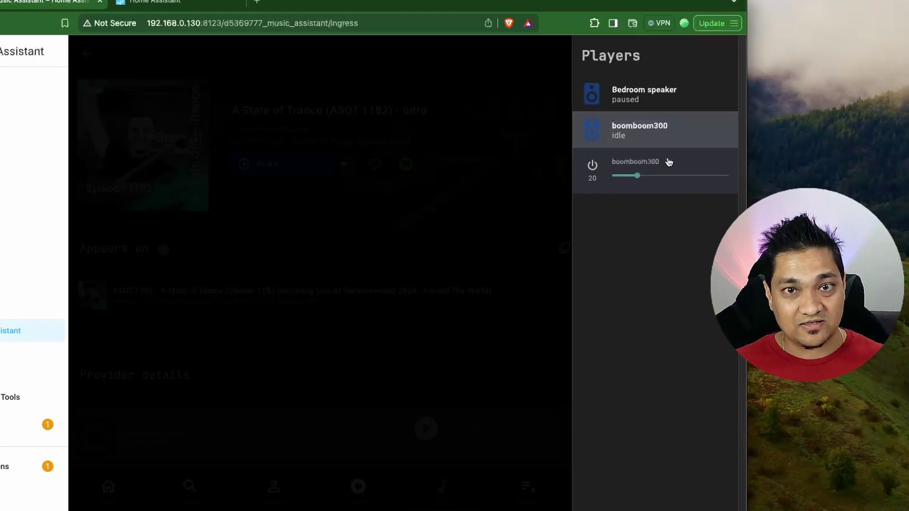
pyautogui.moveTo(635, 176); pyautogui.dragTo(626, 177)
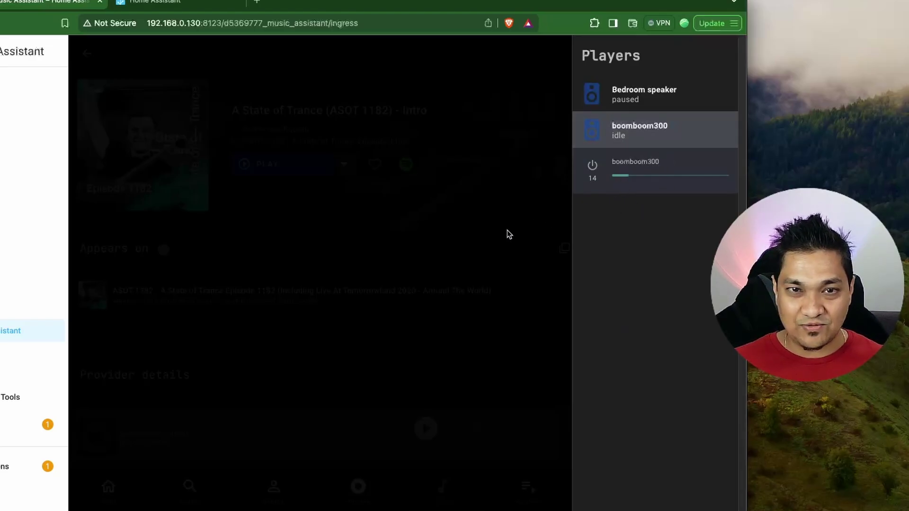
pyautogui.click(506, 236)
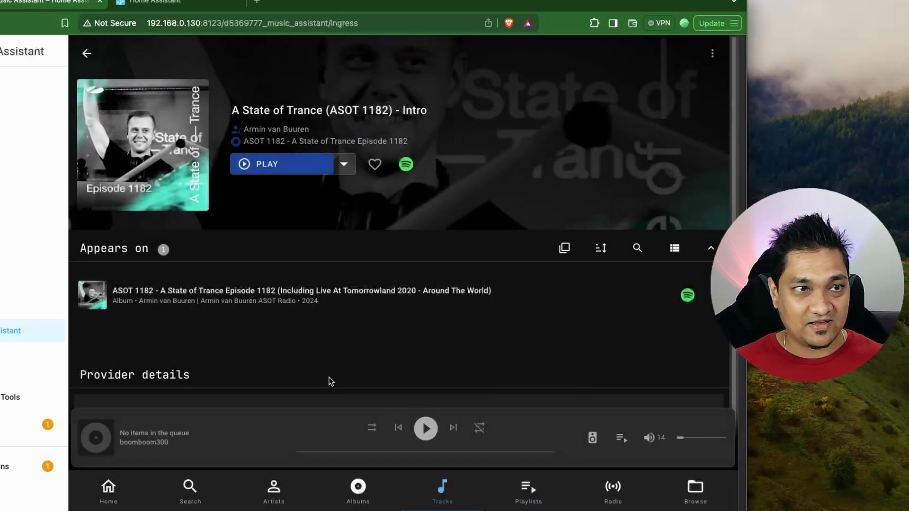
pyautogui.click(294, 163)
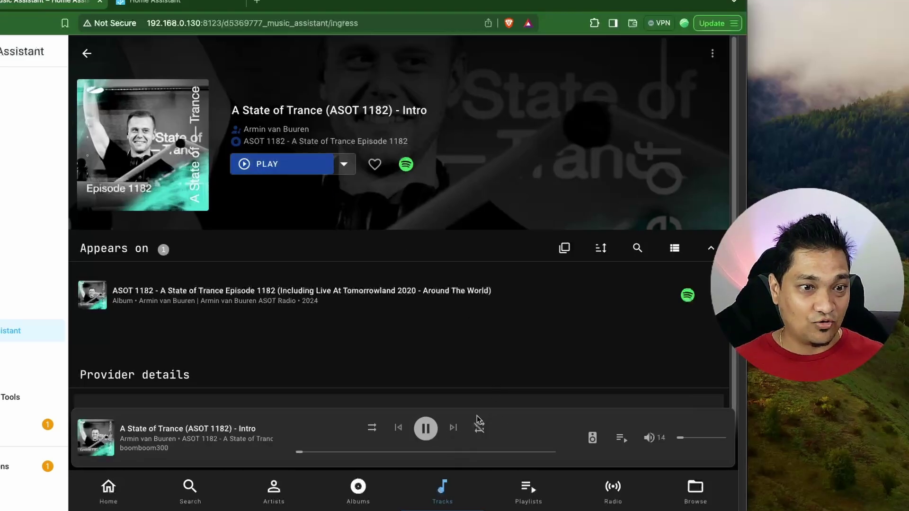
# Switch the player back to Bedroom speaker and play A State of Trance (ASOT 1182) - Intro on it
pyautogui.click(591, 438)
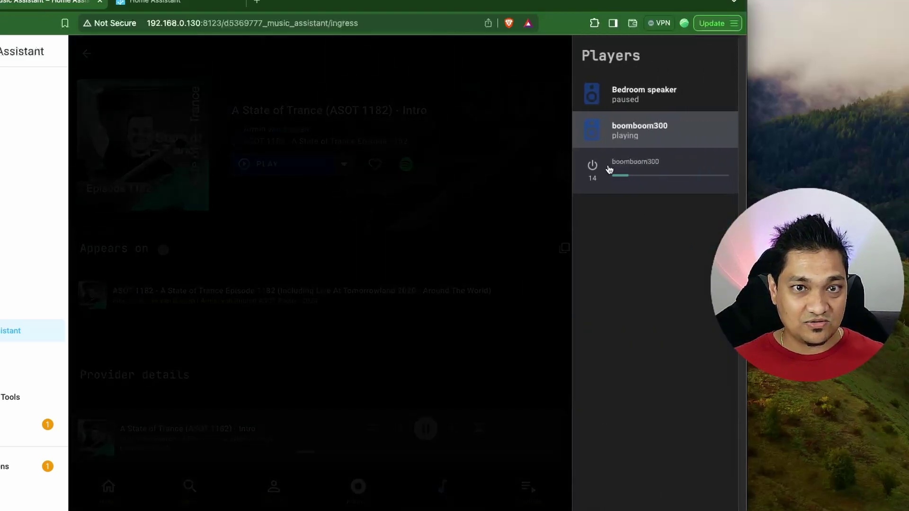
pyautogui.click(436, 226)
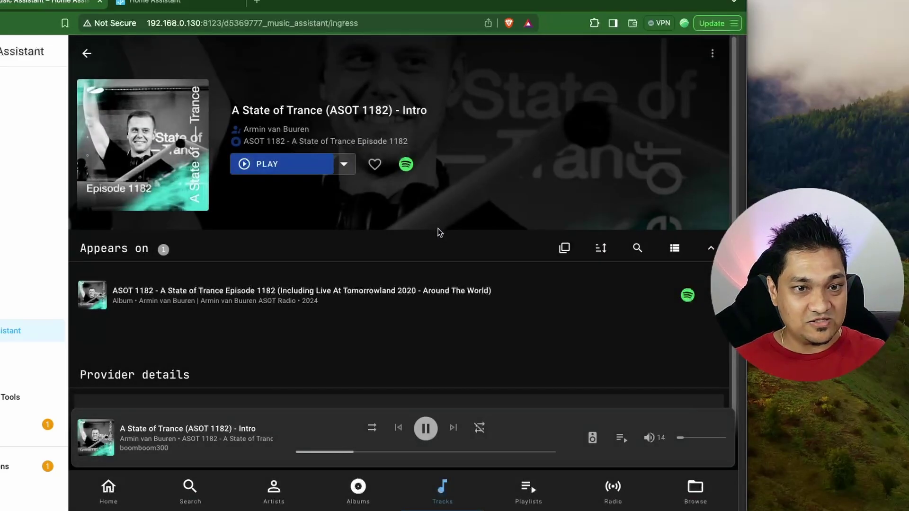
pyautogui.click(591, 438)
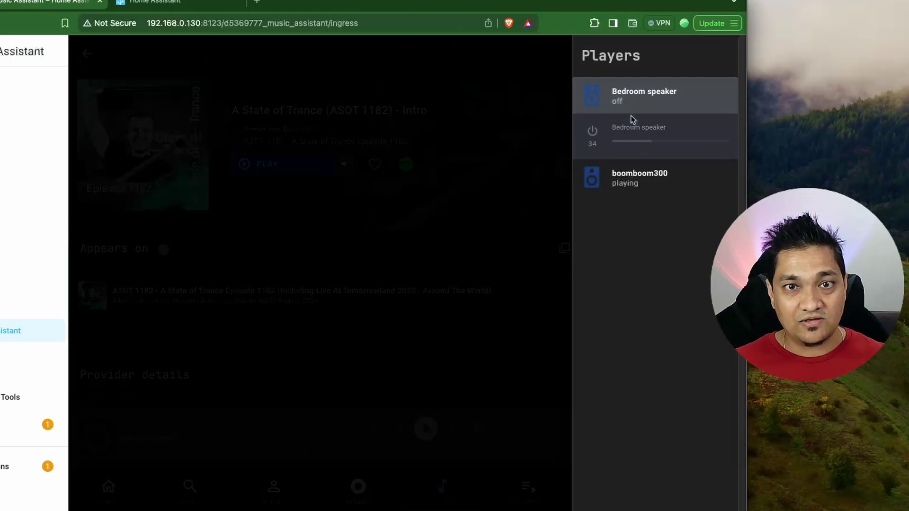
pyautogui.click(614, 107)
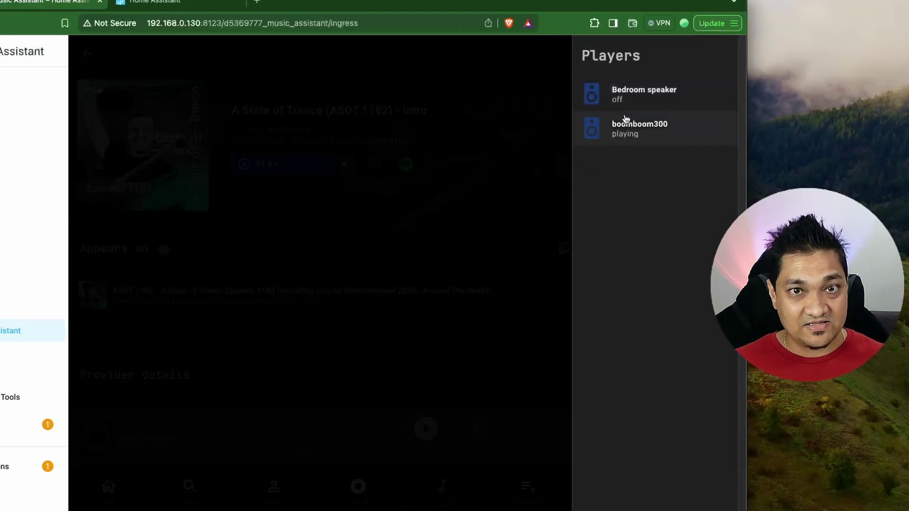
pyautogui.click(416, 269)
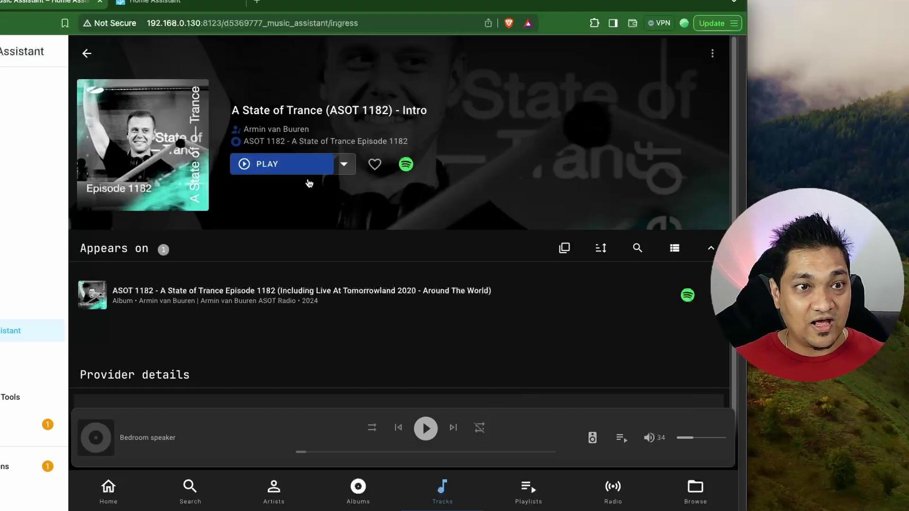
pyautogui.click(273, 165)
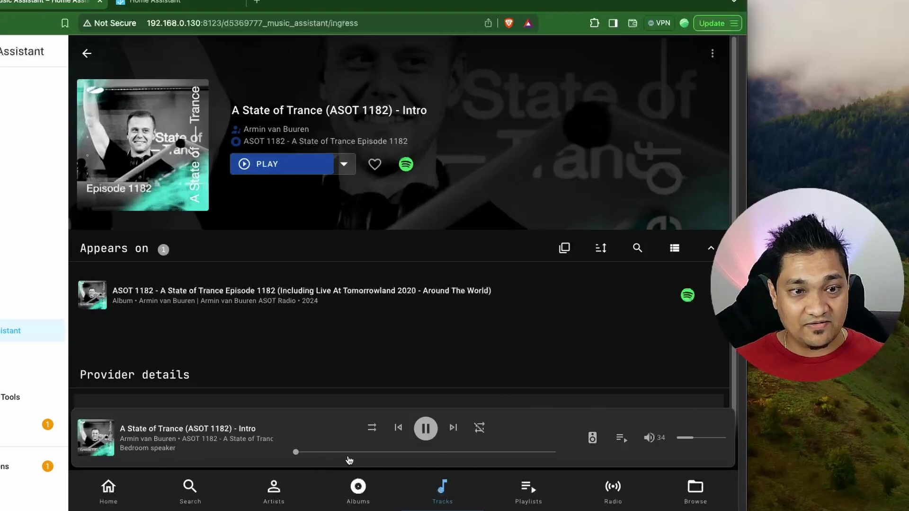
pyautogui.click(592, 437)
pyautogui.click(621, 172)
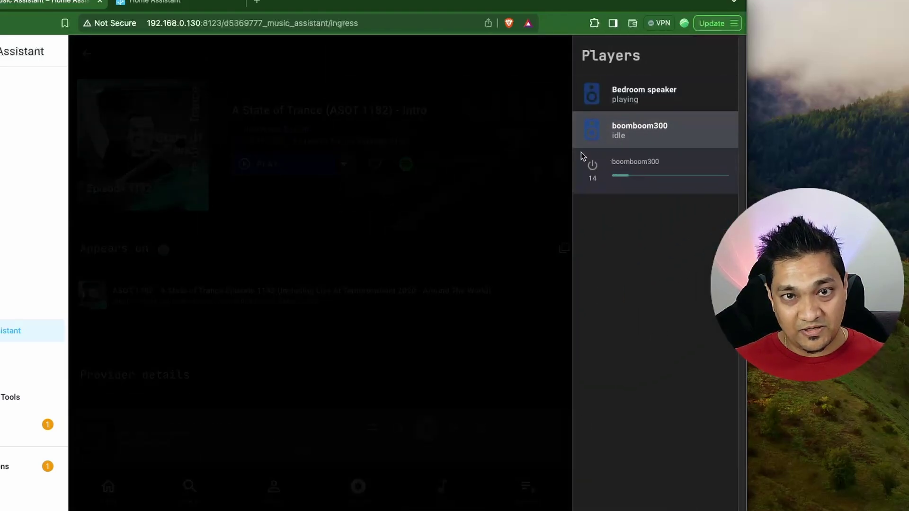
pyautogui.click(511, 157)
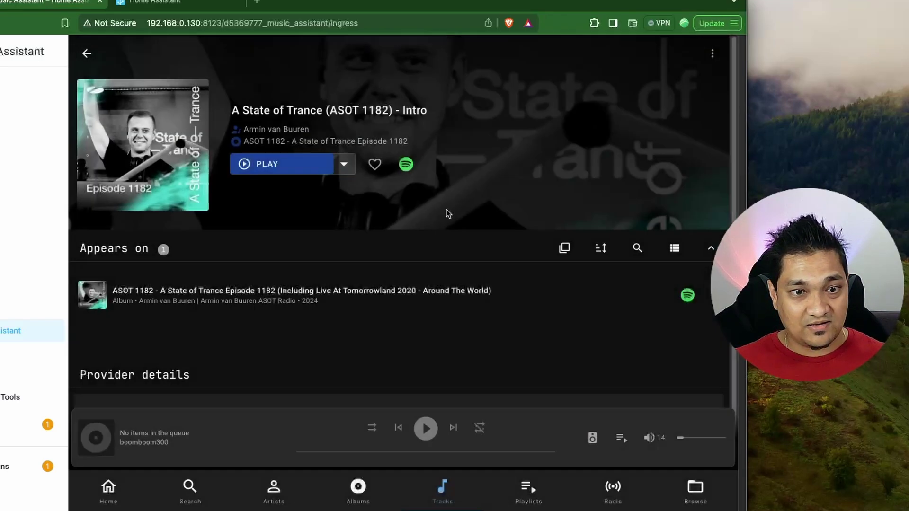
# Play the opened track A State of Trance (ASOT 1182) - Intro on boomboom300 and pause it
pyautogui.click(274, 173)
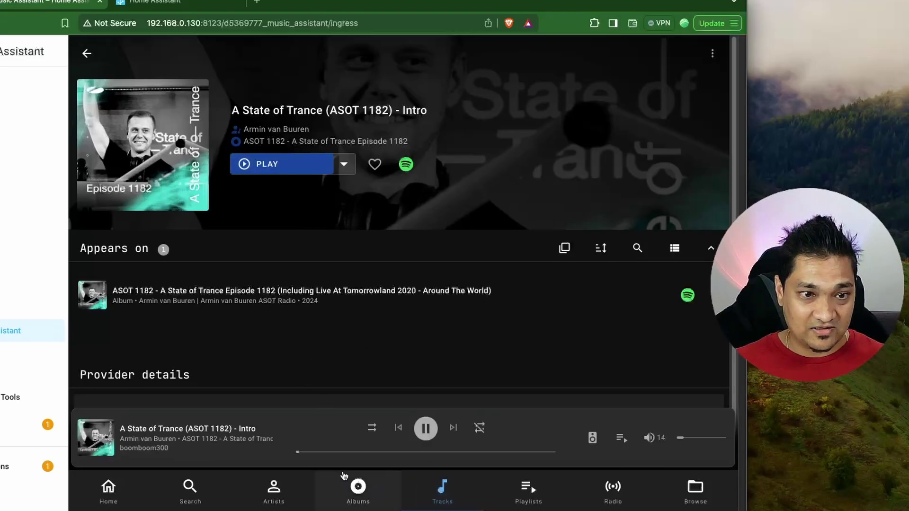
pyautogui.click(435, 427)
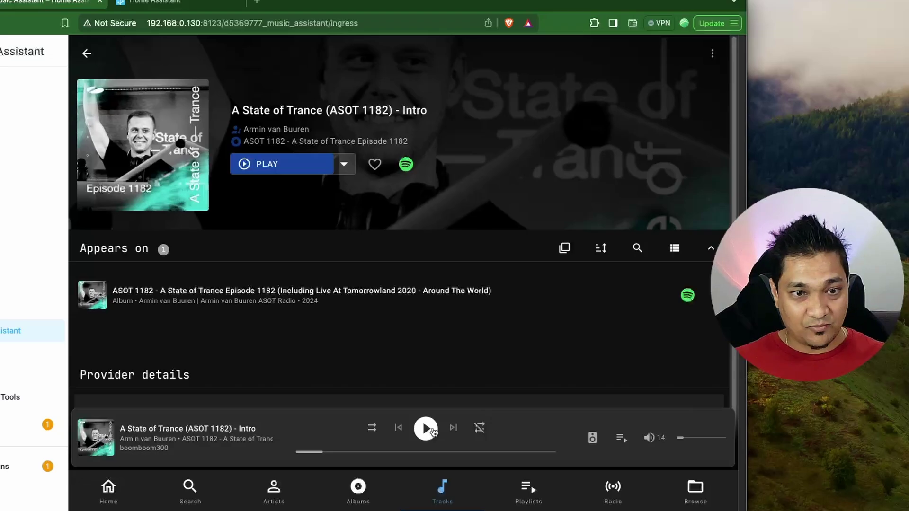
# Make Bedroom speaker the active player and return to the track page
pyautogui.click(592, 437)
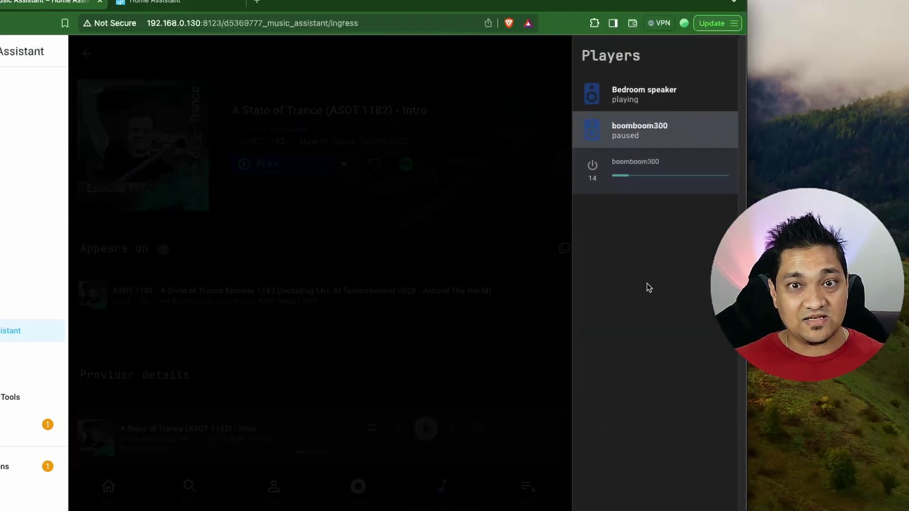
pyautogui.click(656, 101)
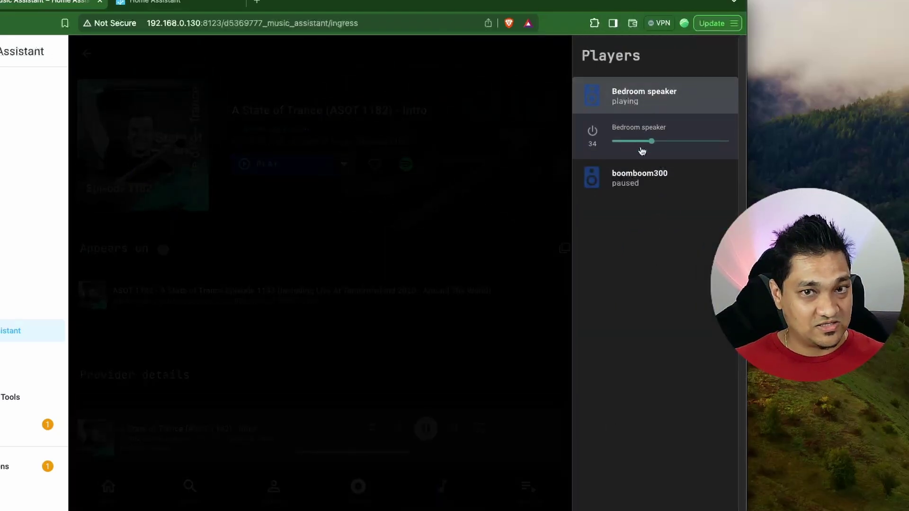
pyautogui.click(487, 213)
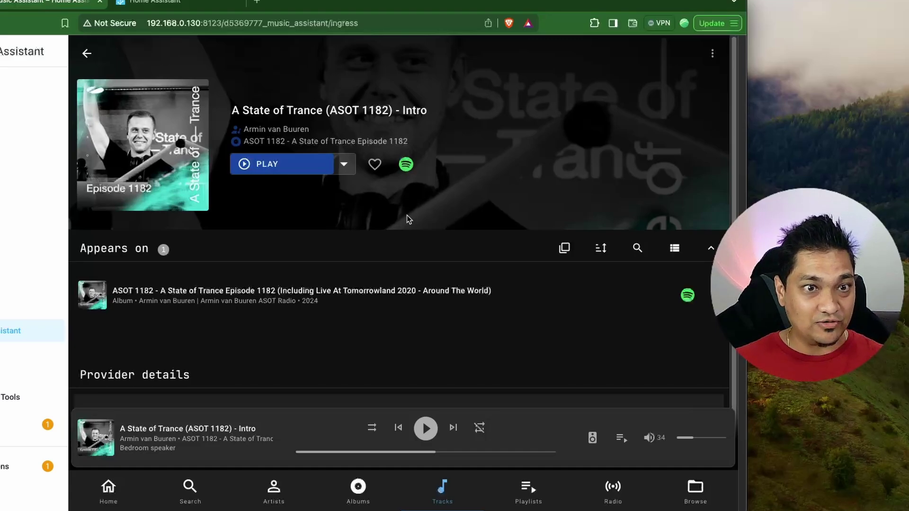
# View the play queue in the full player view and close that view
pyautogui.click(623, 439)
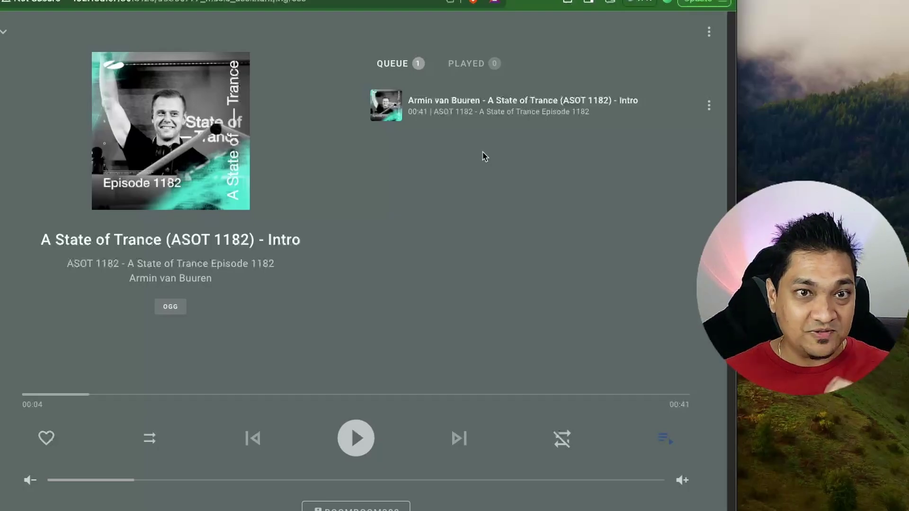
pyautogui.click(4, 31)
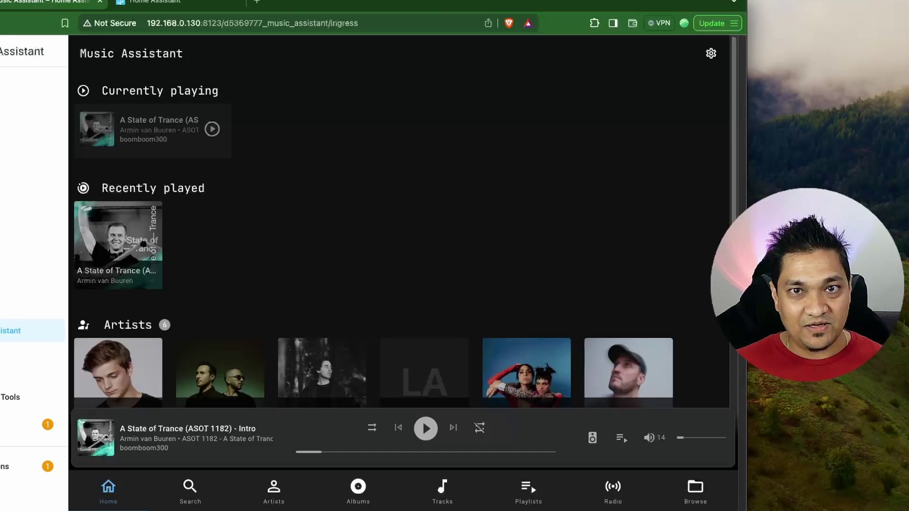
# Start adding a Universal Group Player in the Music Assistant player settings
pyautogui.click(711, 53)
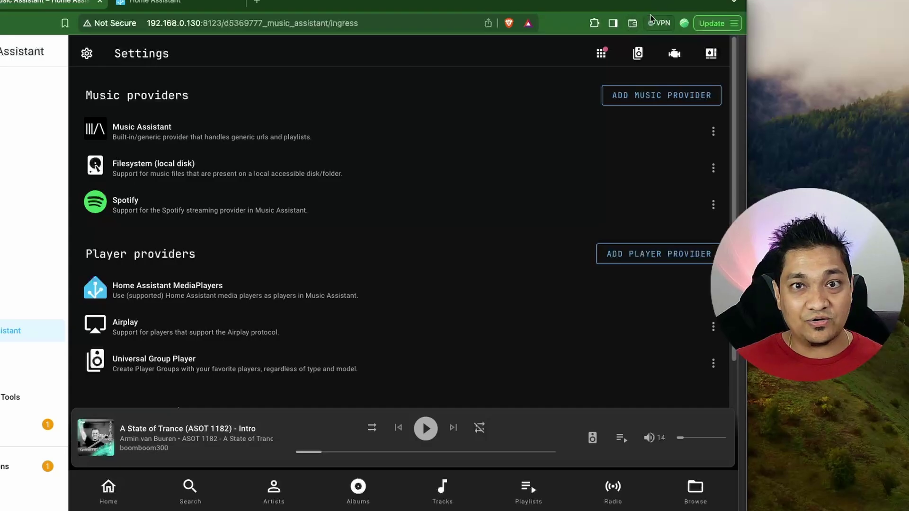
pyautogui.click(638, 55)
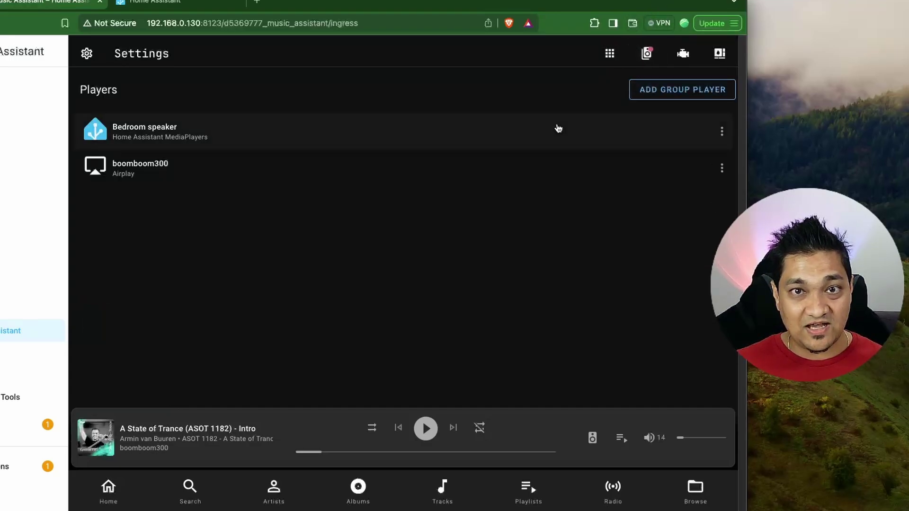
pyautogui.click(674, 91)
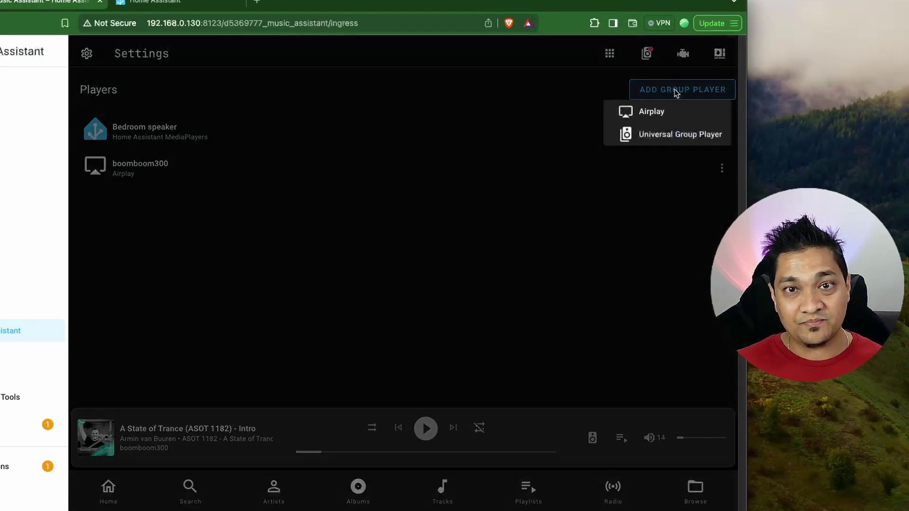
pyautogui.click(662, 137)
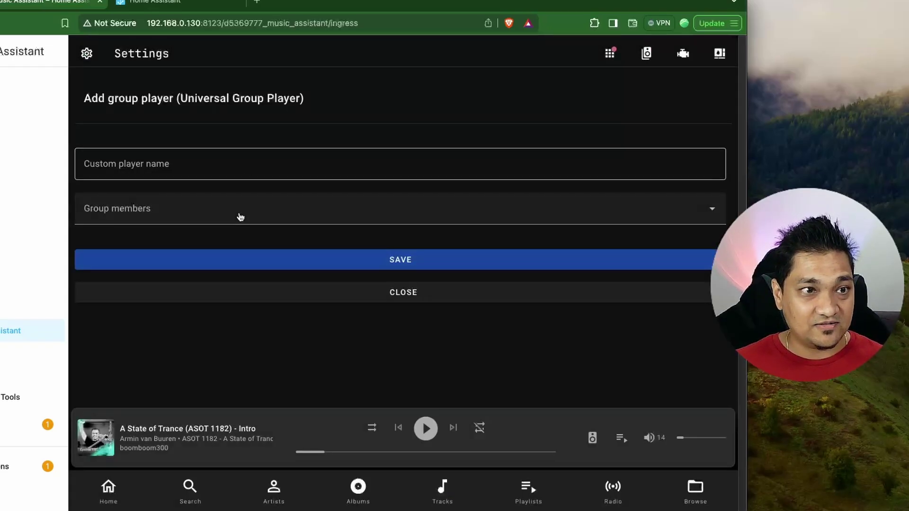
# Name the group player Group A, include Bedroom speaker and boomboom300 as its members, and save it
pyautogui.click(235, 166)
pyautogui.write('Group A')
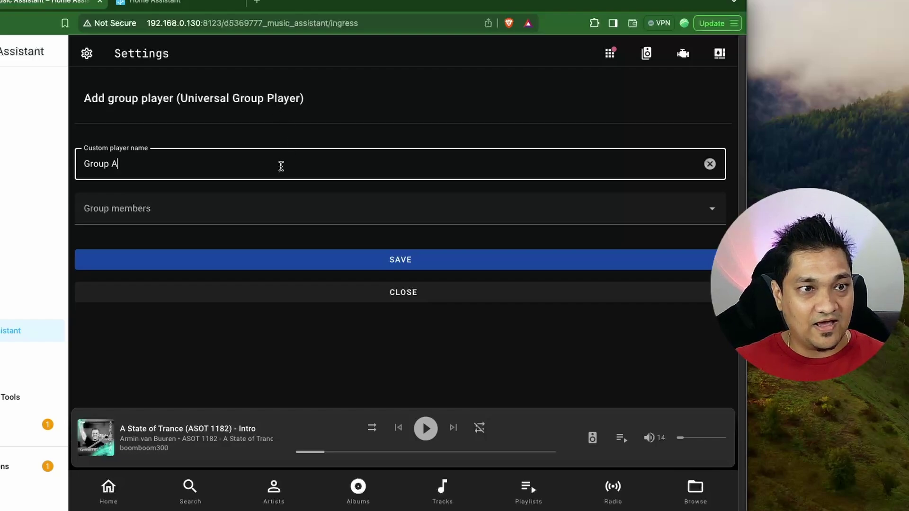
pyautogui.click(267, 210)
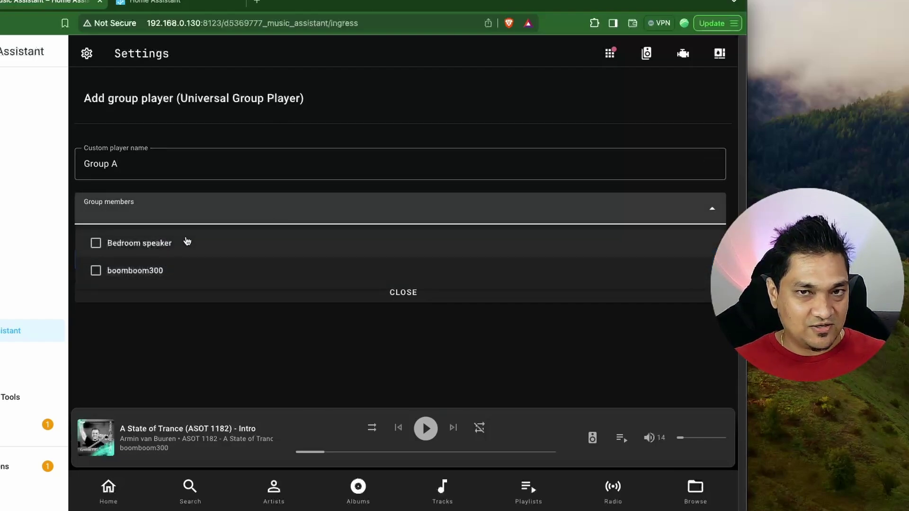
pyautogui.click(187, 243)
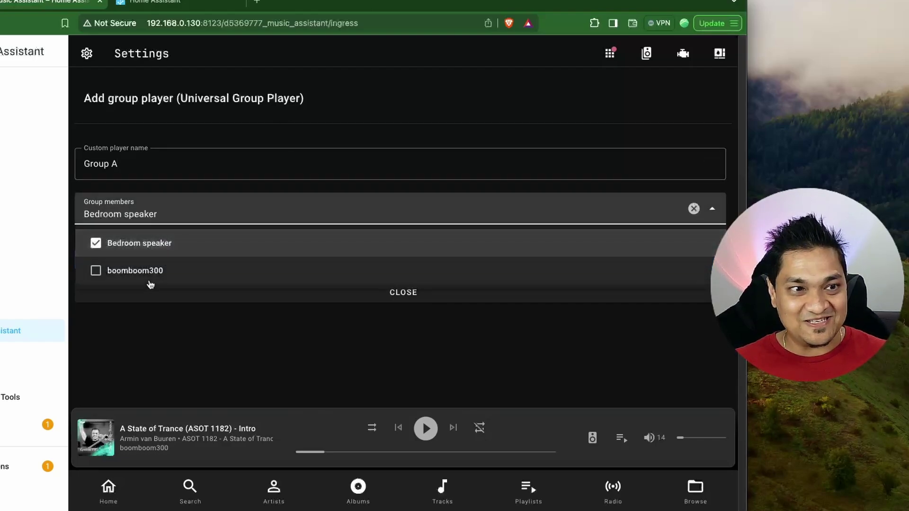
pyautogui.click(147, 274)
pyautogui.click(325, 348)
pyautogui.click(372, 259)
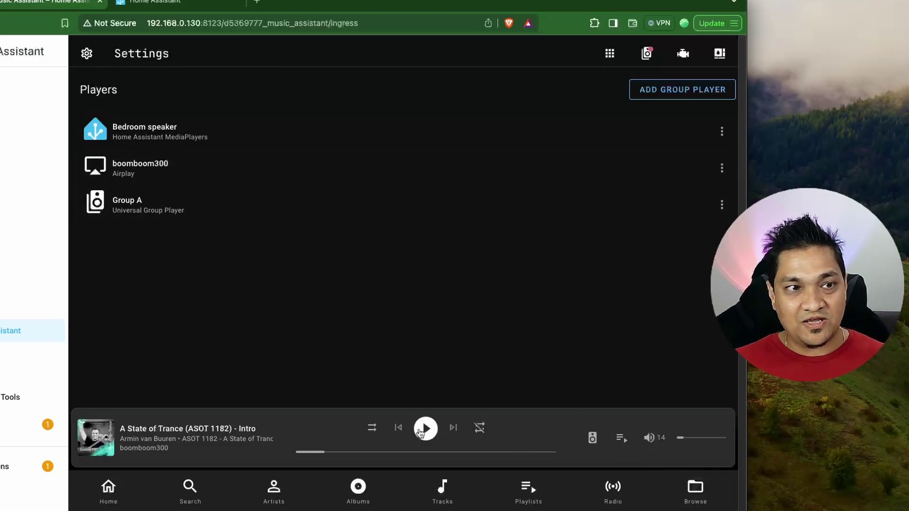
# Open the configuration of Group A and review its generic settings and group members
pyautogui.click(263, 213)
pyautogui.scroll(-5, 270, 280)
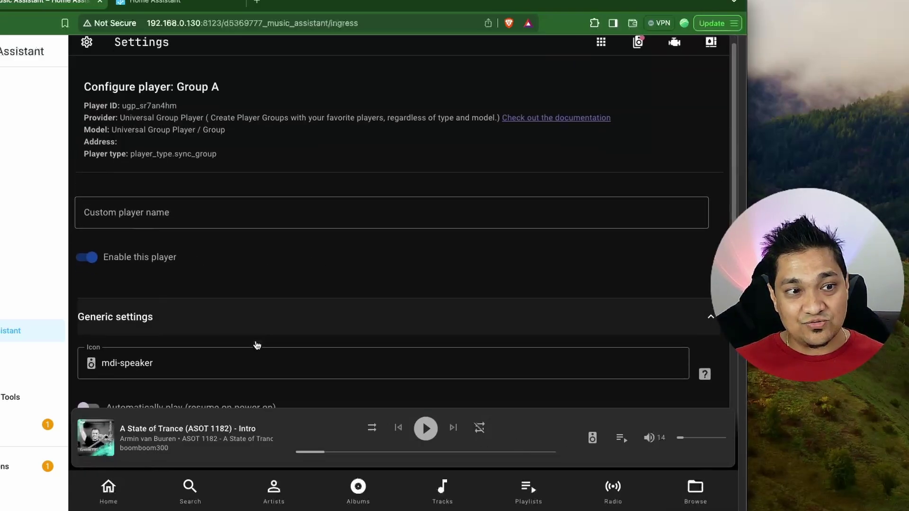
pyautogui.click(278, 307)
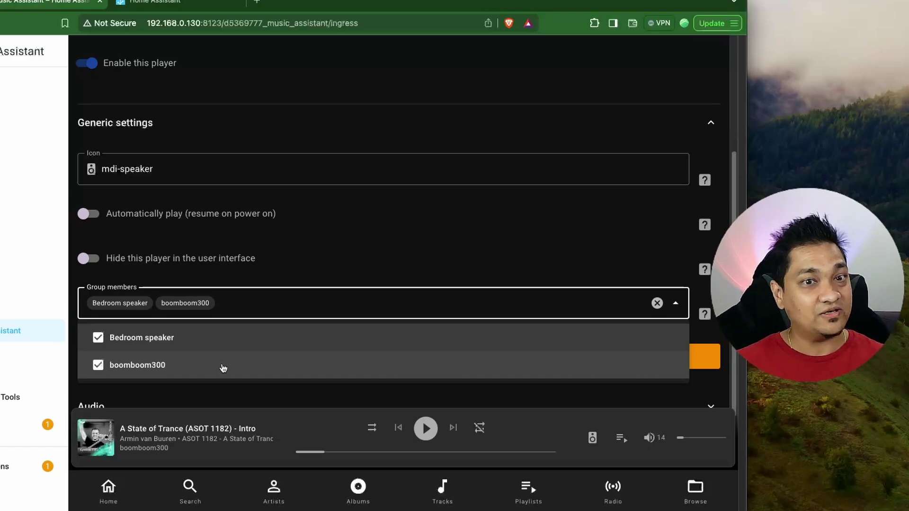
pyautogui.click(719, 367)
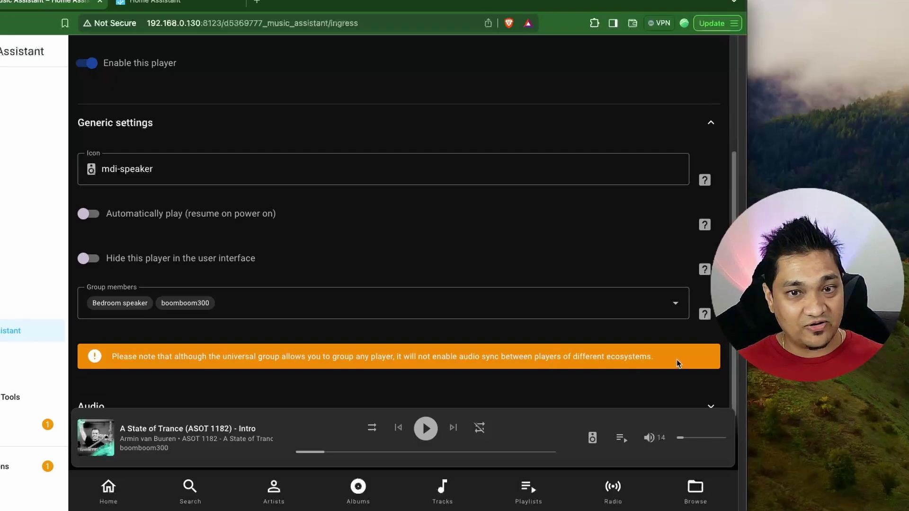
# Return to the Music Assistant home page, select Group A as the player and power it on
pyautogui.click(112, 493)
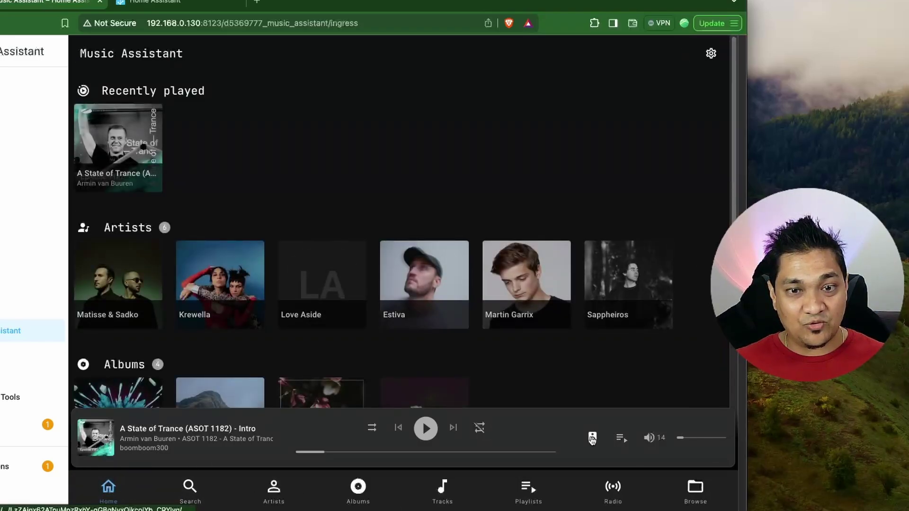
pyautogui.click(592, 437)
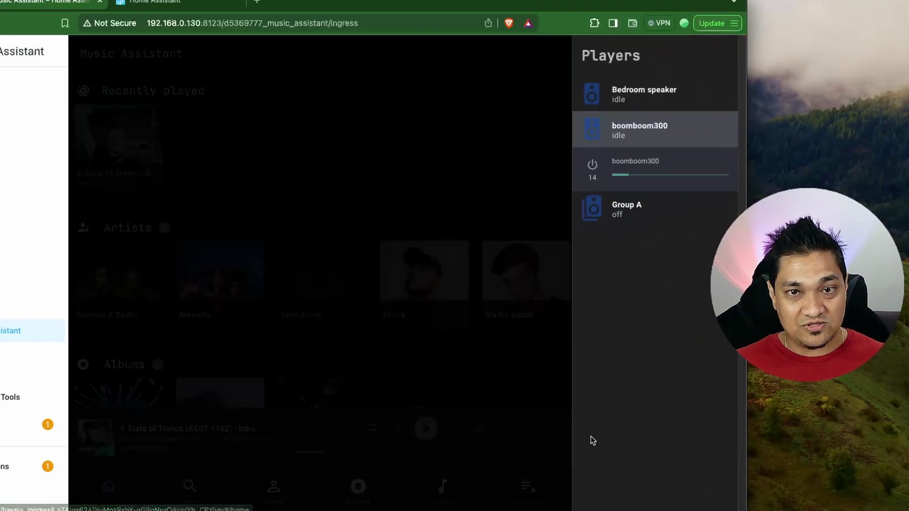
pyautogui.click(652, 215)
pyautogui.click(592, 200)
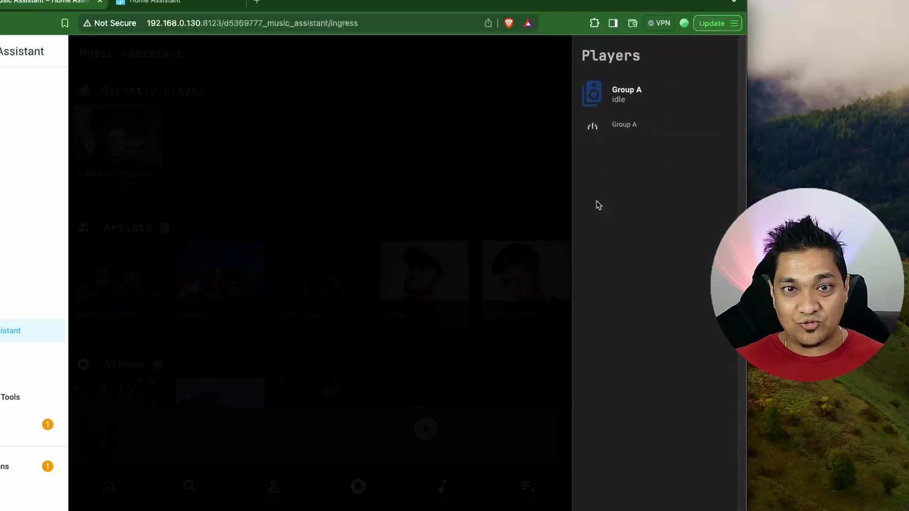
# Within Group A, set the volume of Bedroom speaker to 20 and of boomboom300 to 8
pyautogui.click(637, 90)
pyautogui.moveTo(609, 140); pyautogui.dragTo(644, 144)
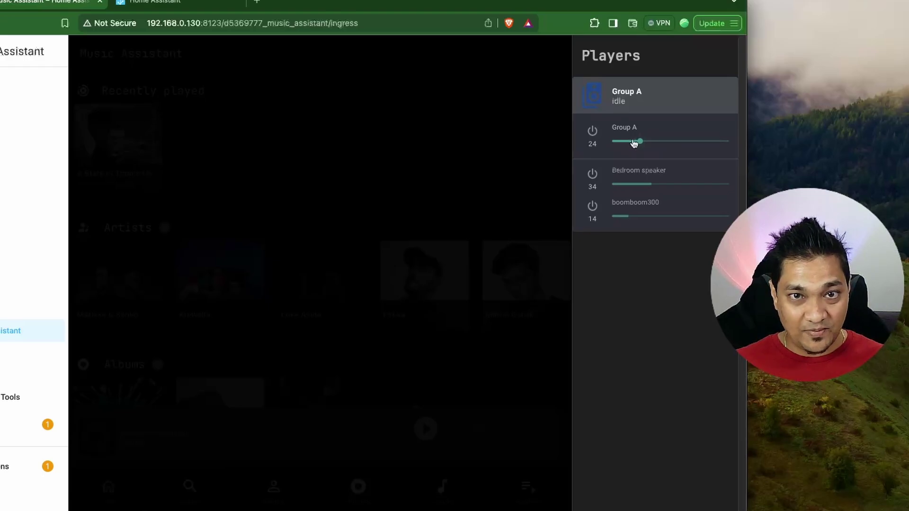
pyautogui.moveTo(649, 185); pyautogui.dragTo(619, 217)
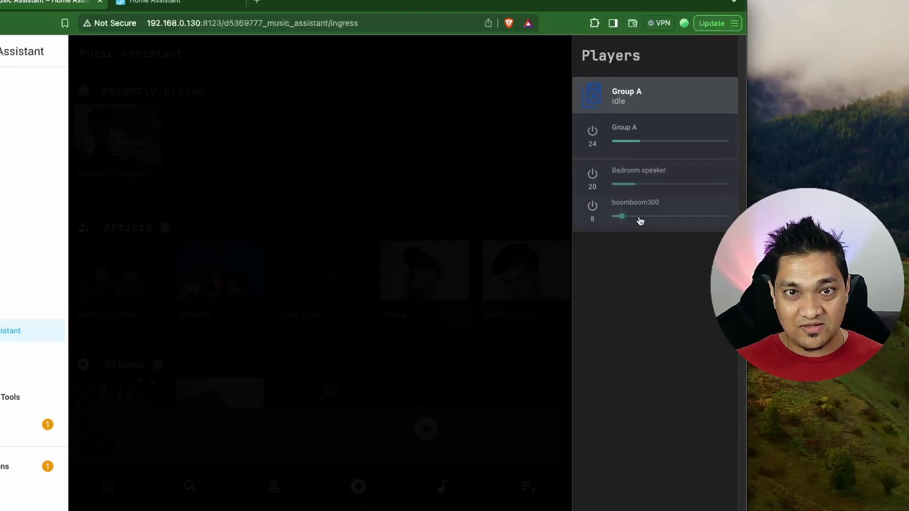
pyautogui.click(504, 330)
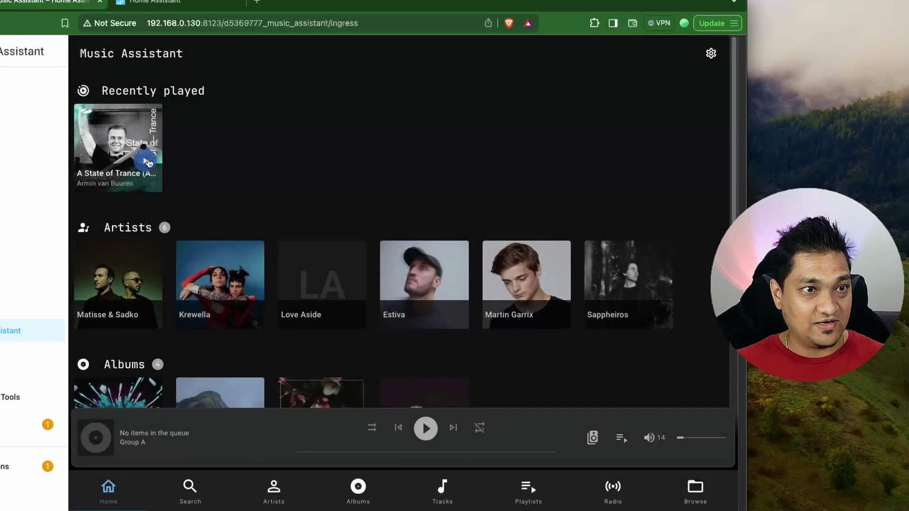
# Play the recently played A State of Trance track on Group A and open its full player view with the queue
pyautogui.click(148, 163)
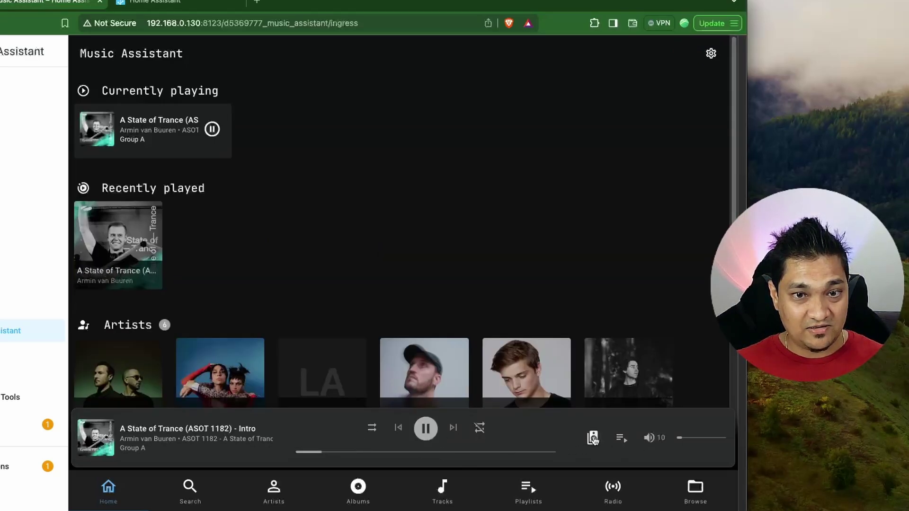
pyautogui.click(593, 437)
pyautogui.click(508, 430)
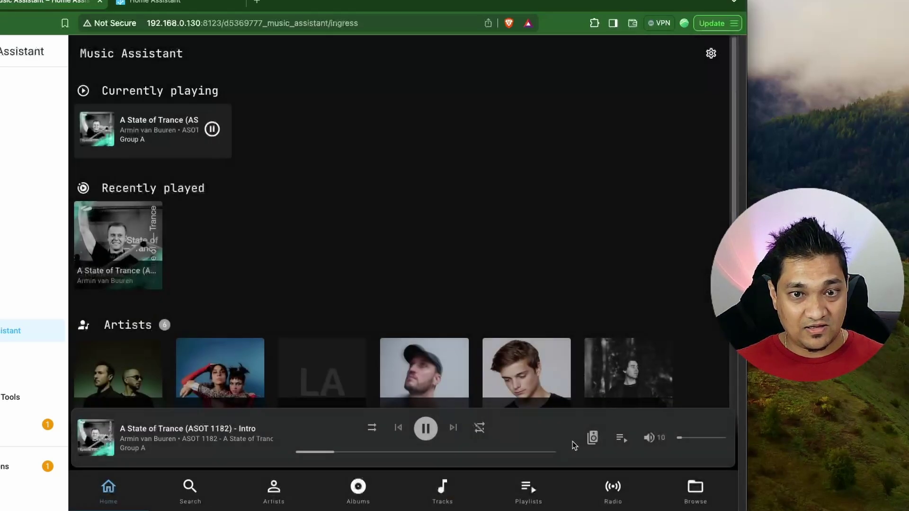
pyautogui.click(619, 441)
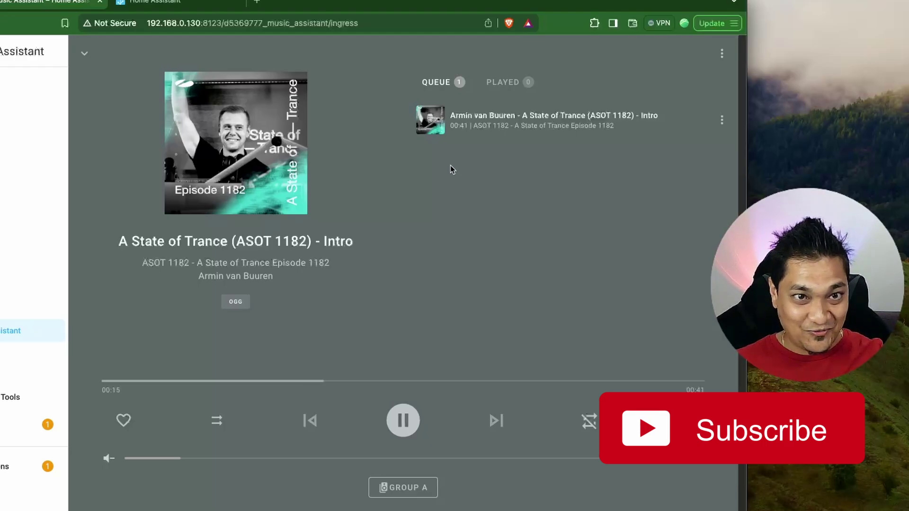
# Show the players from the full player view and power off Group A
pyautogui.click(417, 488)
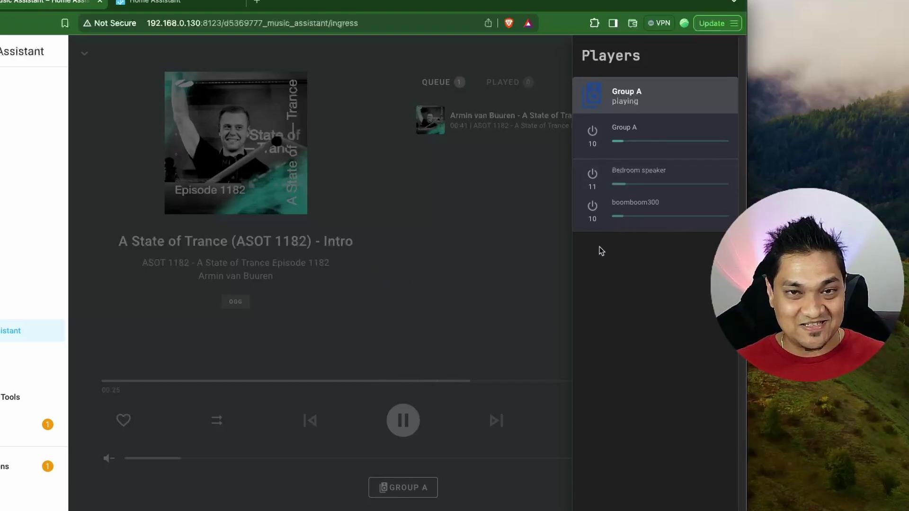
pyautogui.click(625, 95)
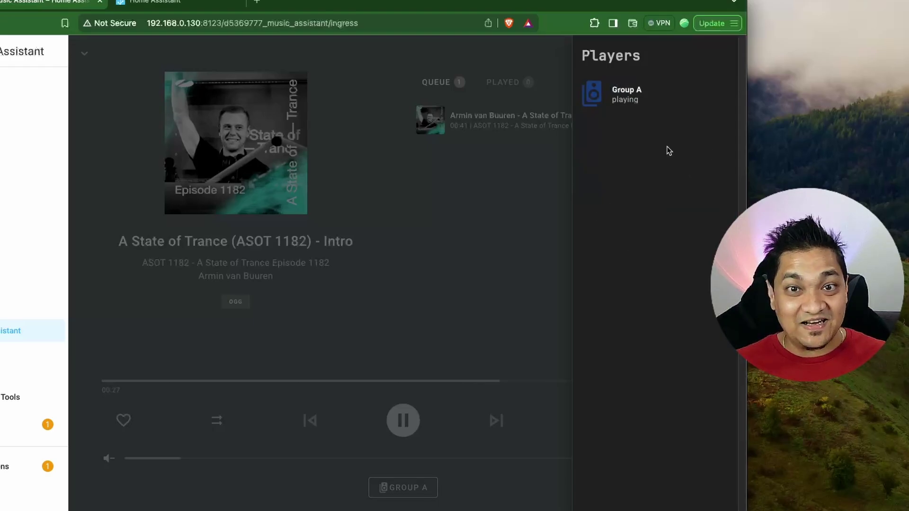
pyautogui.click(634, 101)
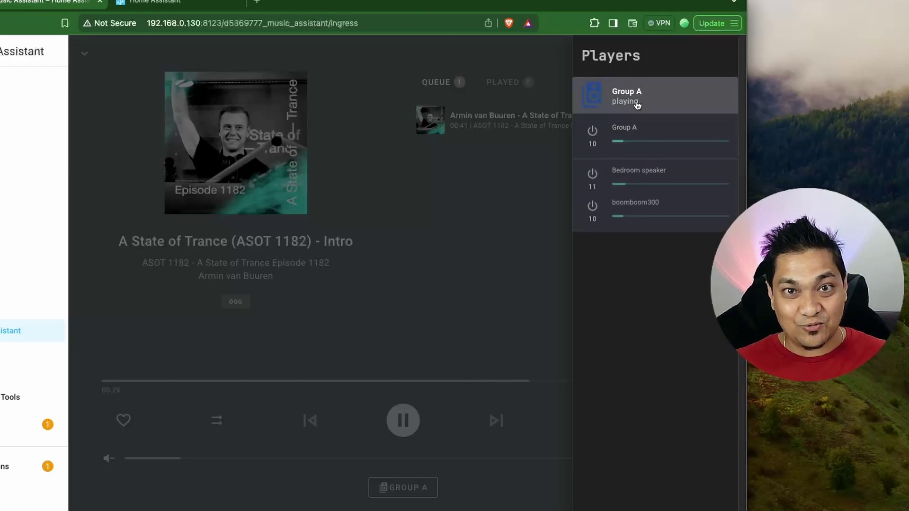
pyautogui.click(592, 131)
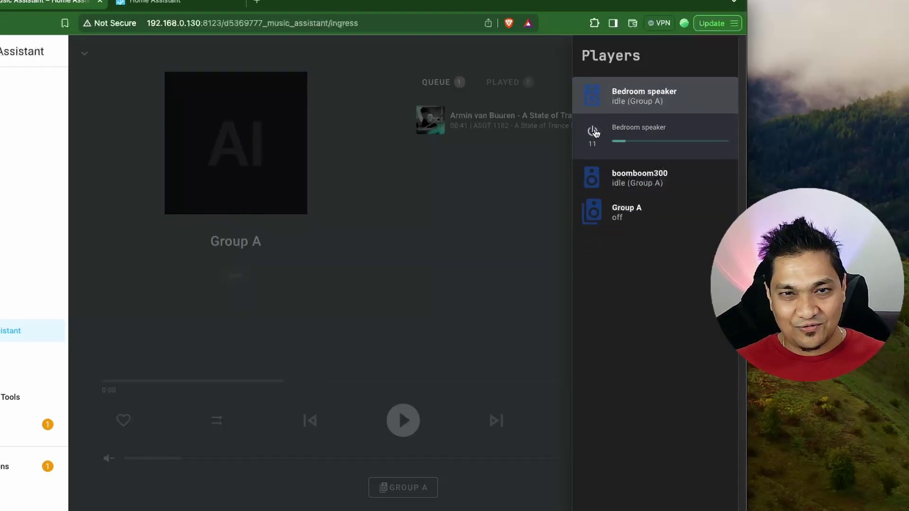
# Make Bedroom speaker the active player, power it on and resume the queued track on it
pyautogui.click(600, 99)
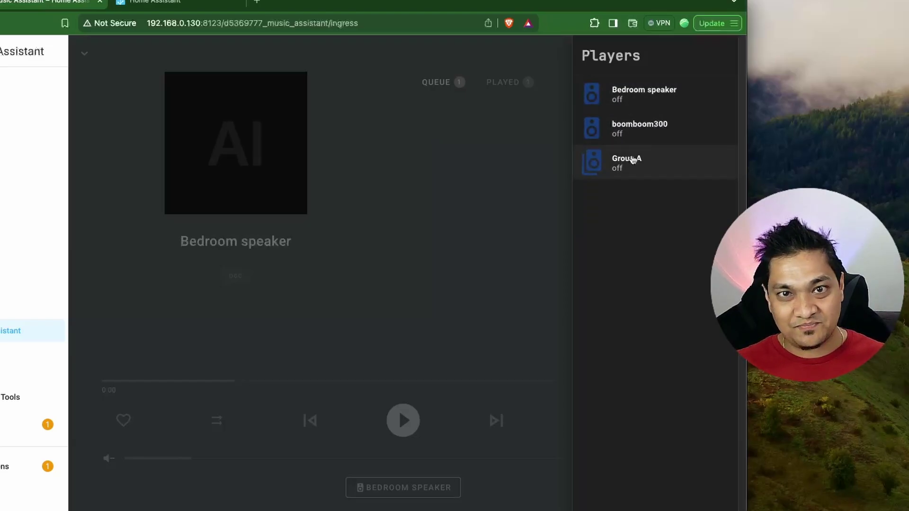
pyautogui.click(635, 101)
pyautogui.click(593, 134)
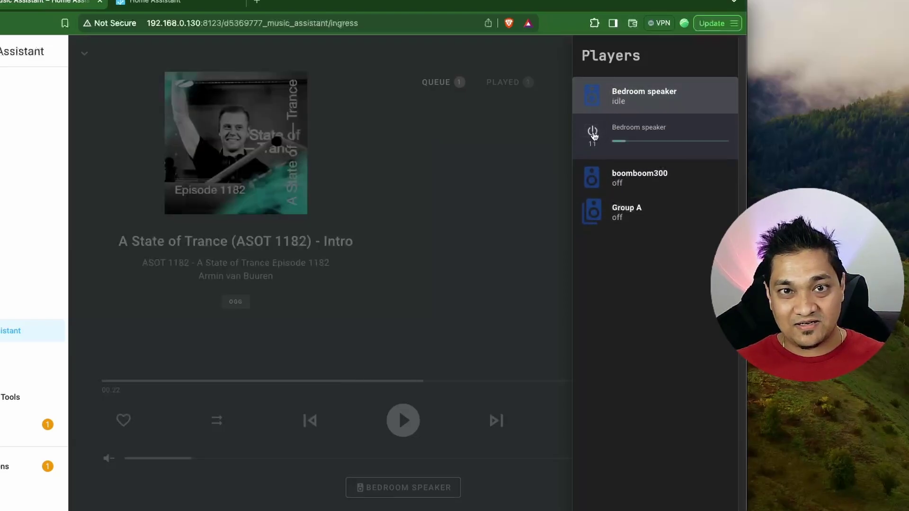
pyautogui.click(468, 197)
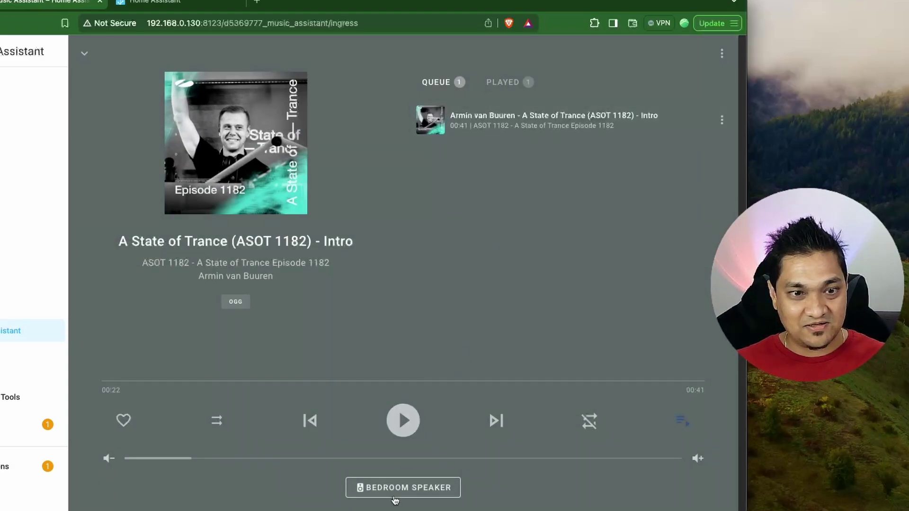
pyautogui.click(403, 420)
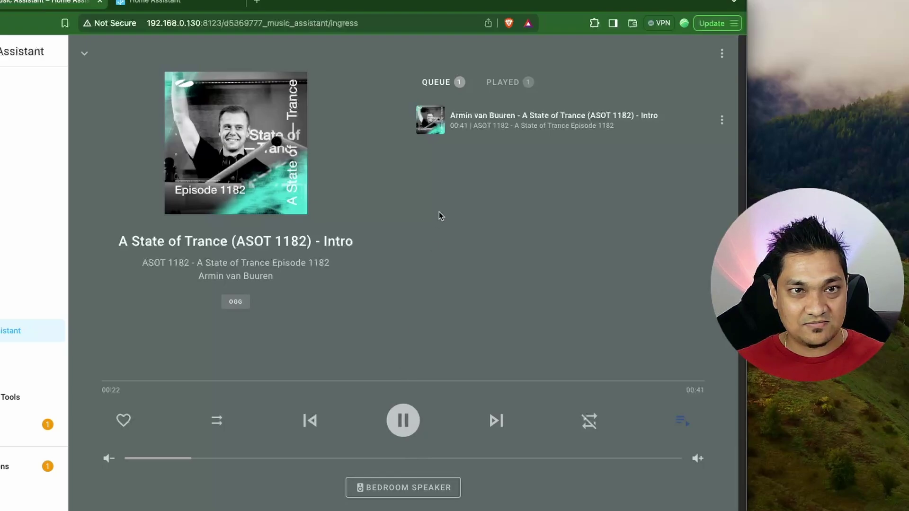
# Pause the track on Bedroom speaker and show the list of players in the Music Assistant settings
pyautogui.click(409, 432)
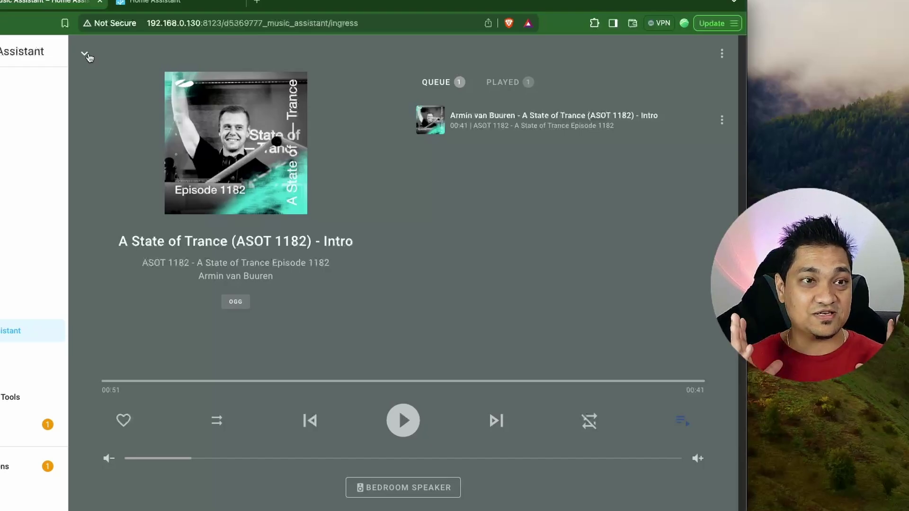
pyautogui.click(85, 54)
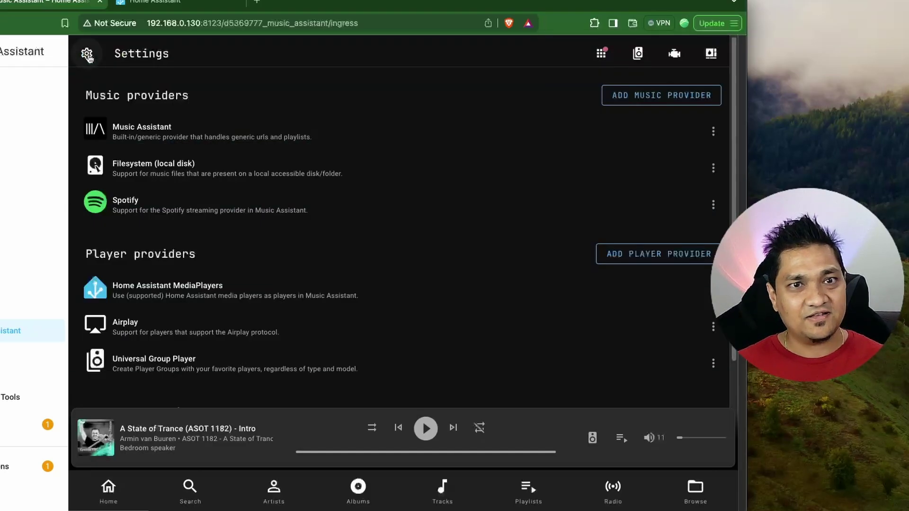
pyautogui.click(638, 53)
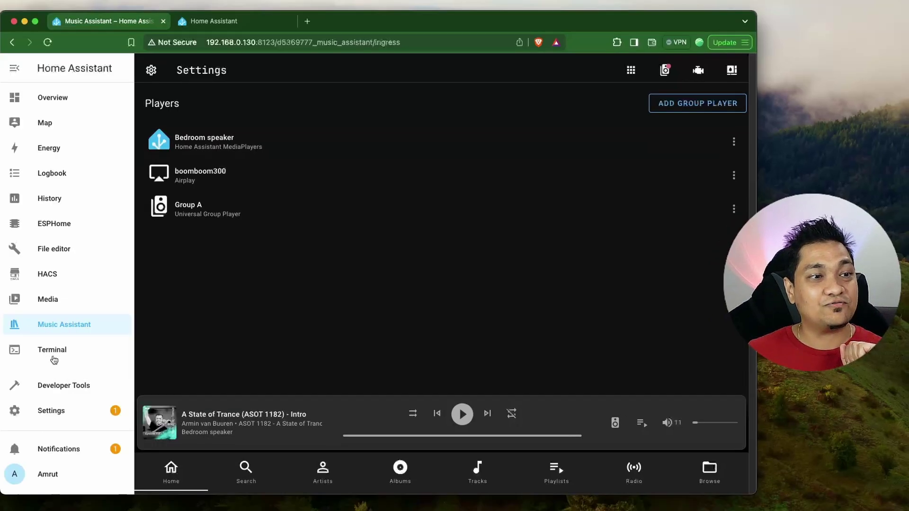
# Search the HACS integration repositories for "music"
pyautogui.click(42, 276)
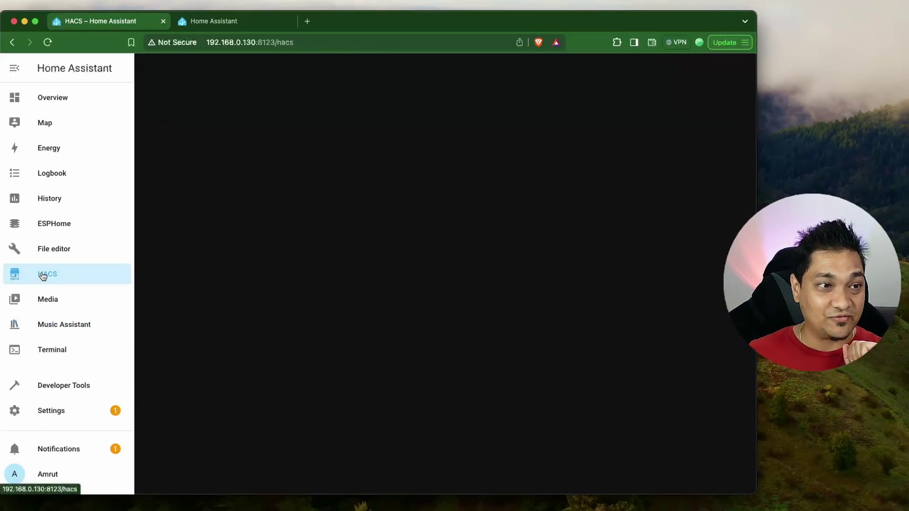
pyautogui.moveTo(467, 21); pyautogui.dragTo(495, 19)
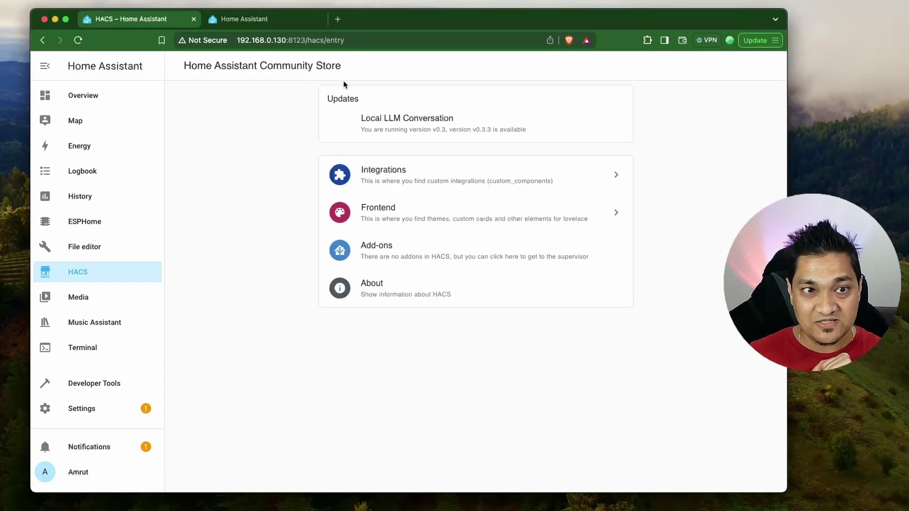
pyautogui.click(427, 182)
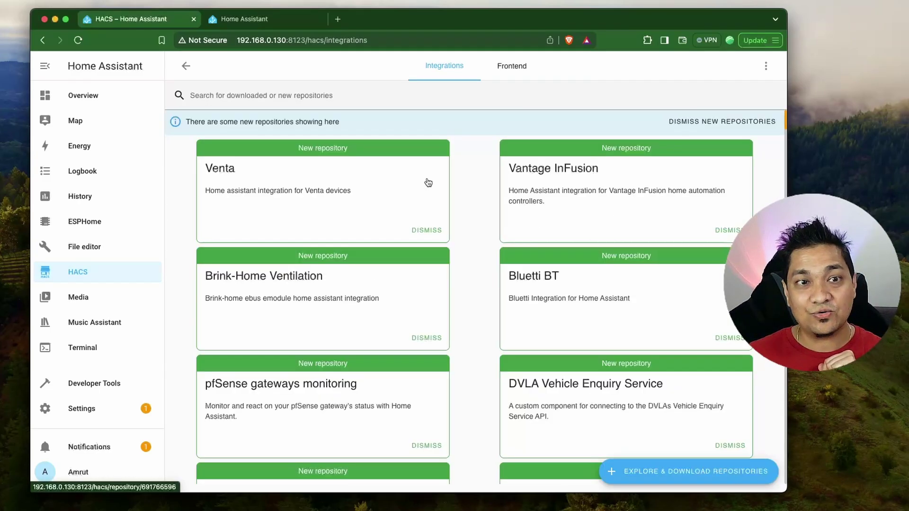
pyautogui.click(674, 480)
pyautogui.click(486, 185)
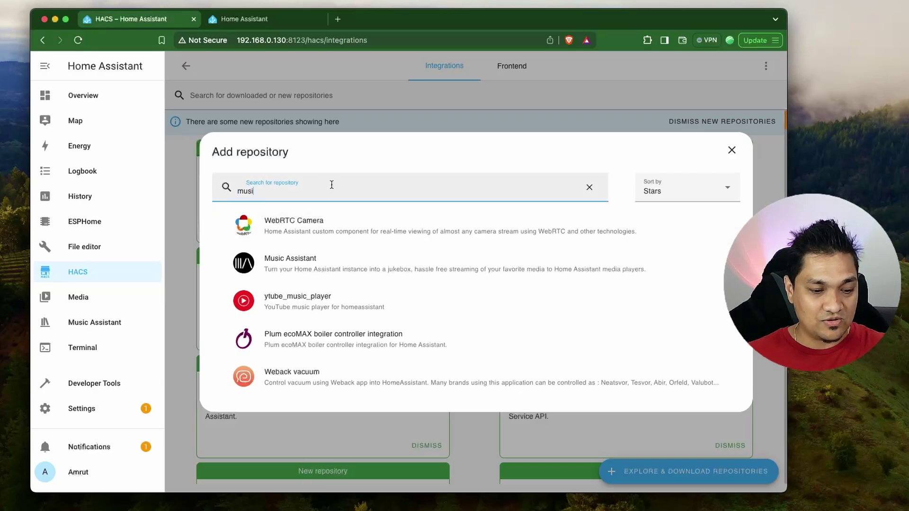
pyautogui.write('c')
# Download the Music Assistant repository from HACS and return to the integrations list
pyautogui.click(410, 271)
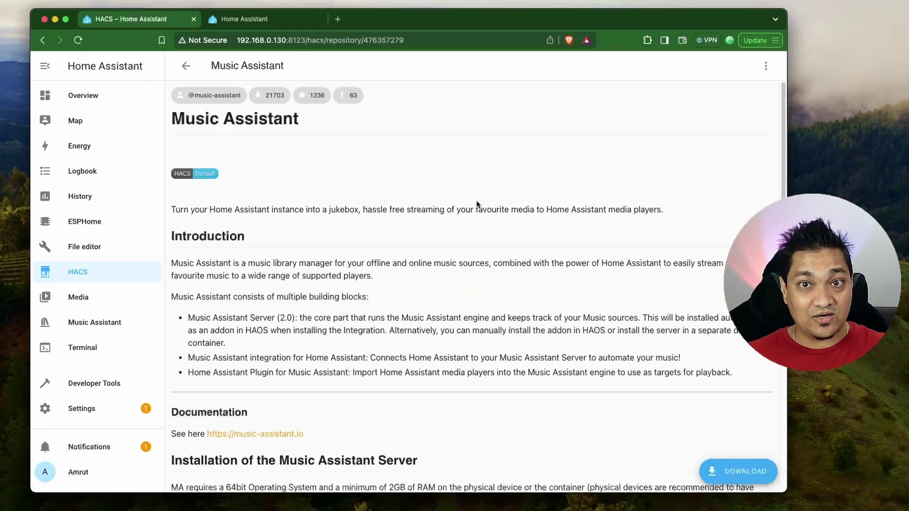
pyautogui.click(736, 472)
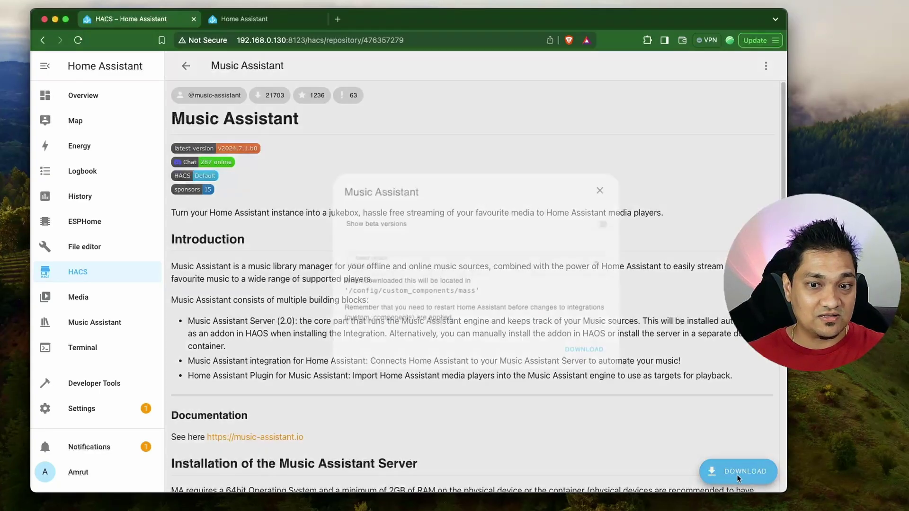
pyautogui.click(592, 352)
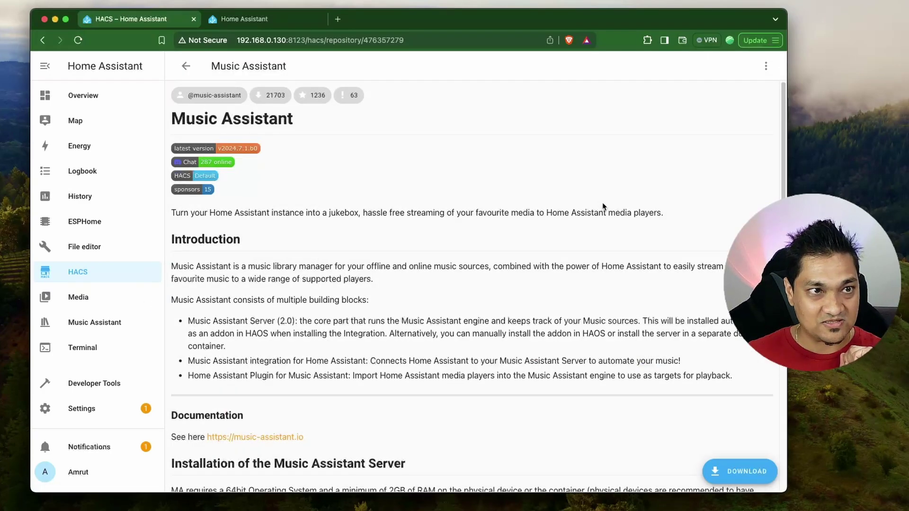
pyautogui.click(187, 67)
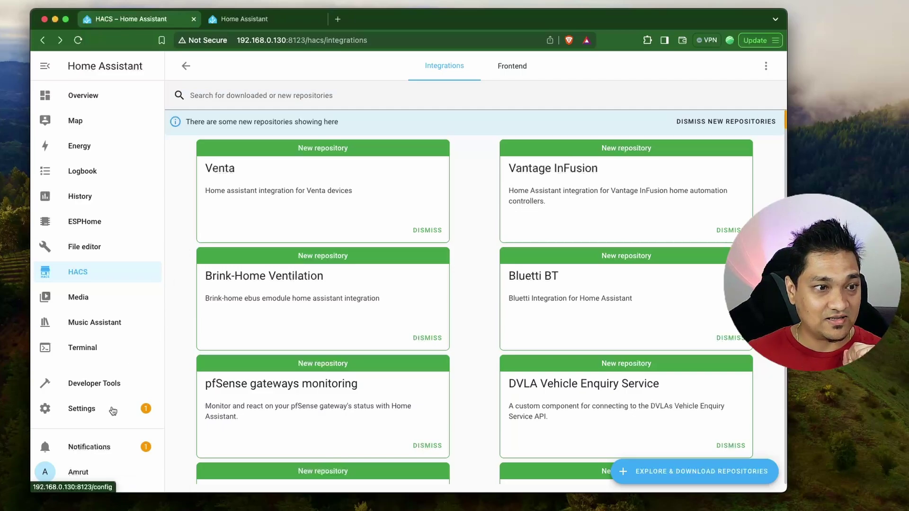
# Restart Home Assistant so that the downloaded Music Assistant integration is loaded
pyautogui.click(154, 411)
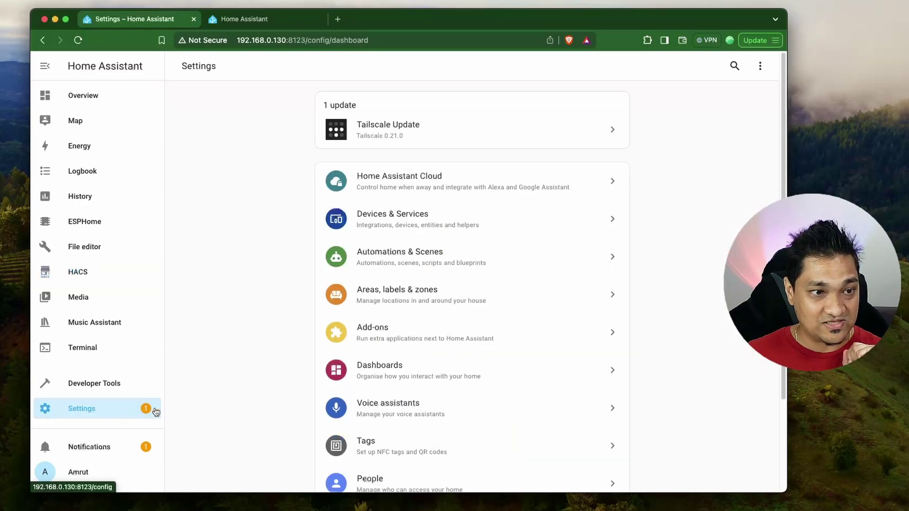
pyautogui.click(760, 66)
pyautogui.click(722, 122)
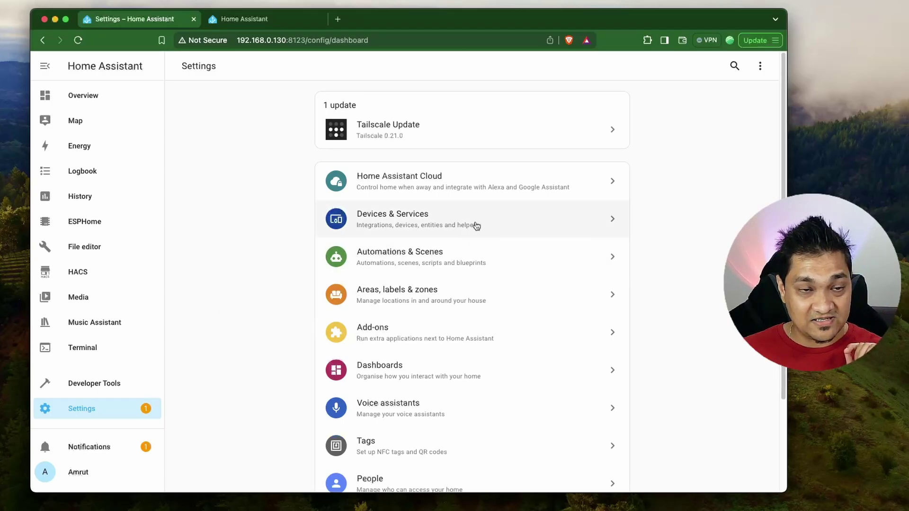
# Configure the discovered Music Assistant integration, adding its server to Home Assistant and leaving the found devices without an area
pyautogui.click(520, 220)
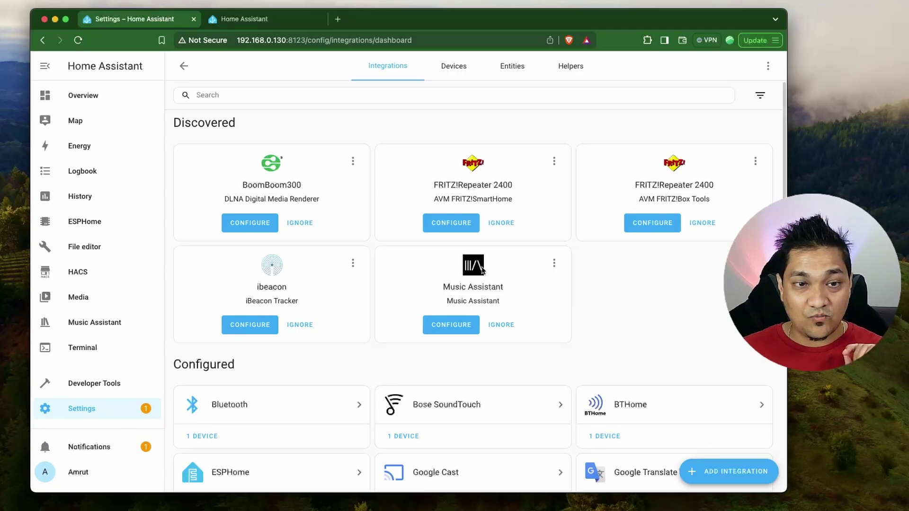
pyautogui.click(447, 326)
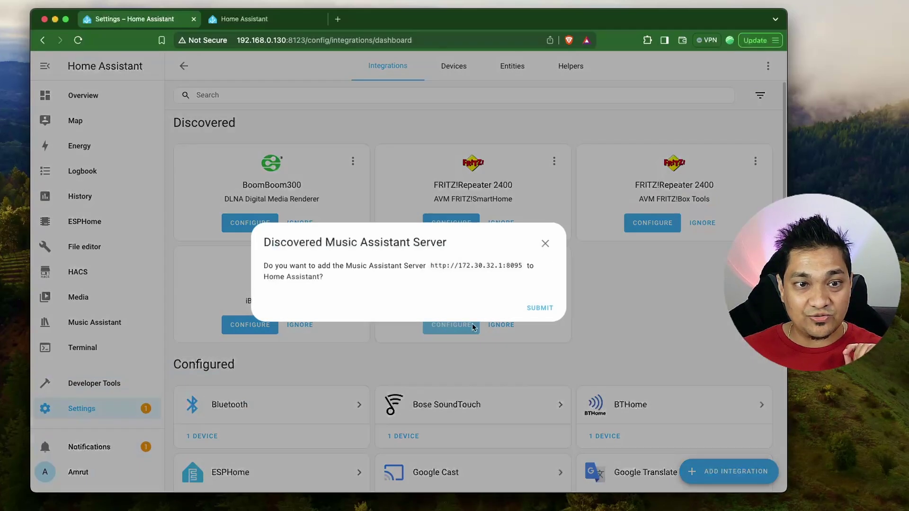
pyautogui.click(535, 308)
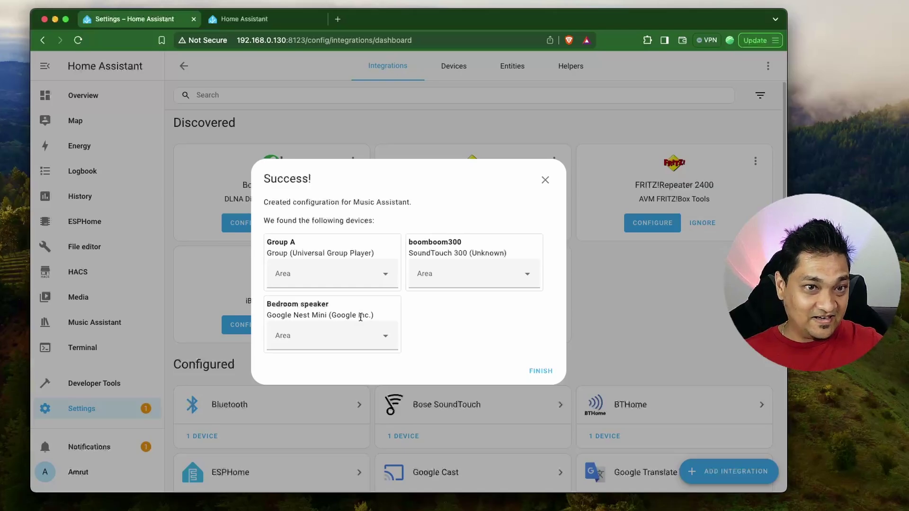
pyautogui.click(544, 371)
# Examine the devices provided by the configured Music Assistant integration
pyautogui.scroll(-5, 488, 367)
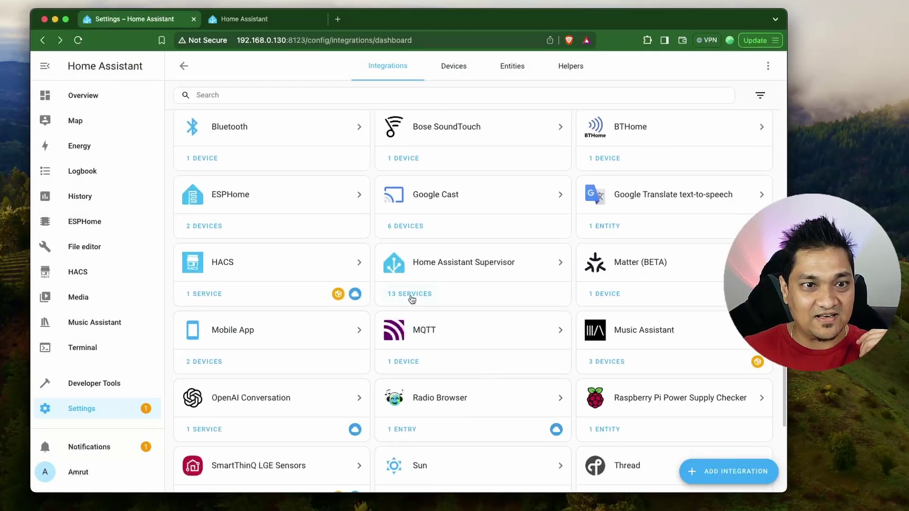
pyautogui.scroll(-2, 521, 339)
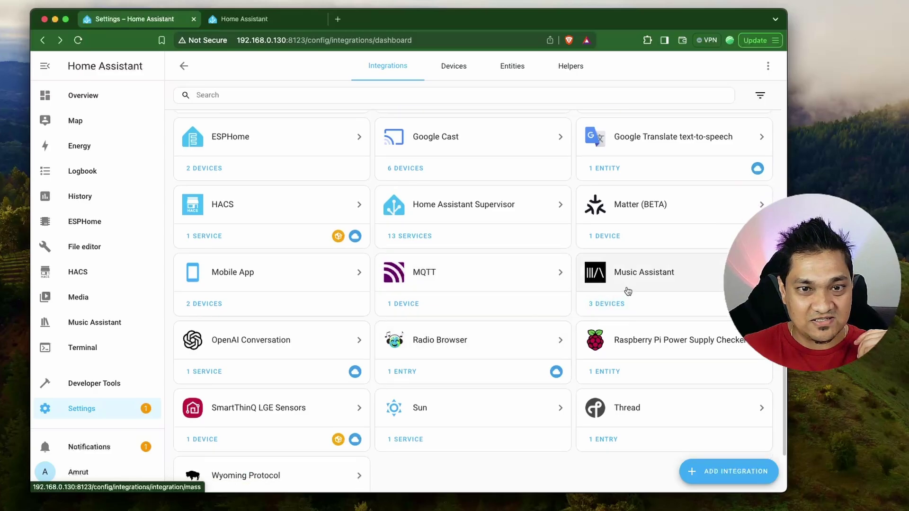
pyautogui.click(637, 285)
pyautogui.click(399, 159)
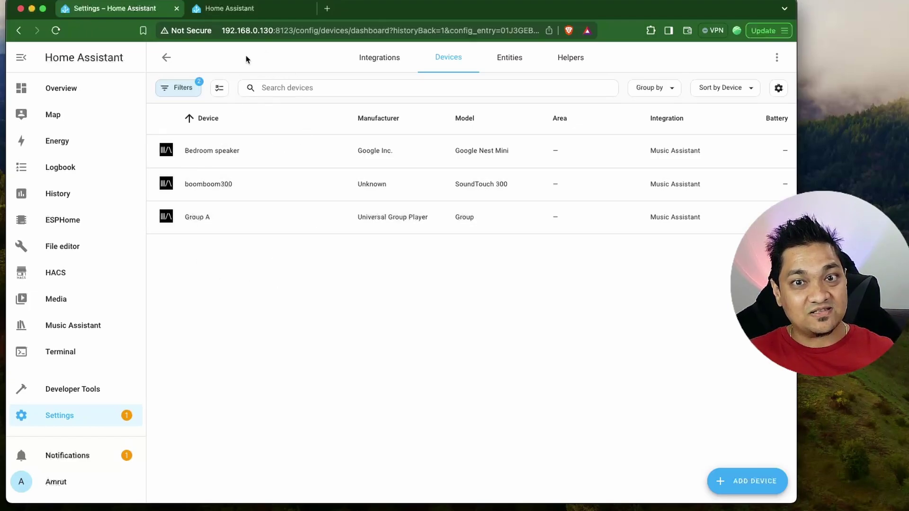
# Create a new empty automation from scratch in the automations settings
pyautogui.click(71, 418)
pyautogui.click(427, 259)
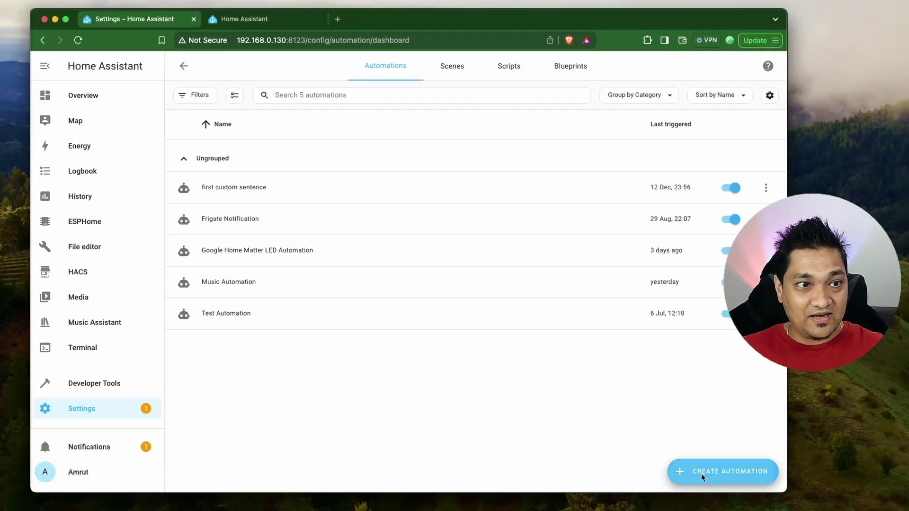
pyautogui.click(702, 473)
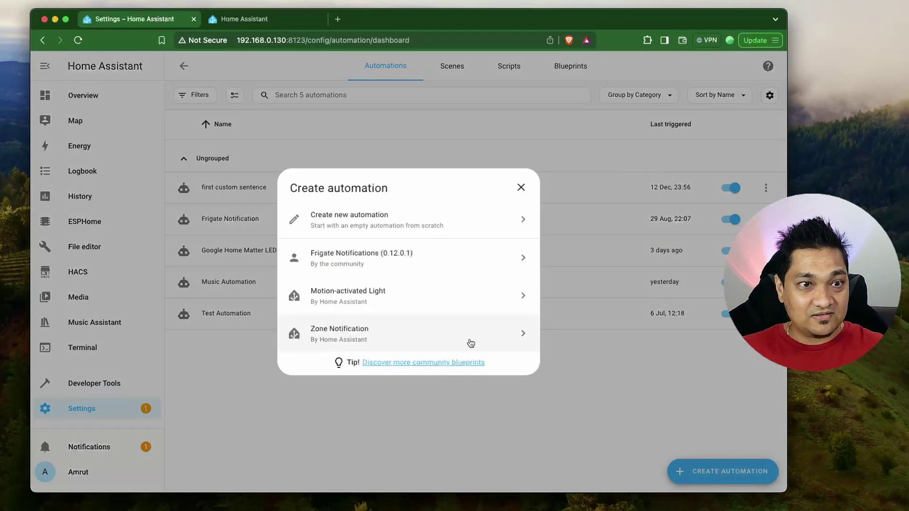
pyautogui.click(370, 223)
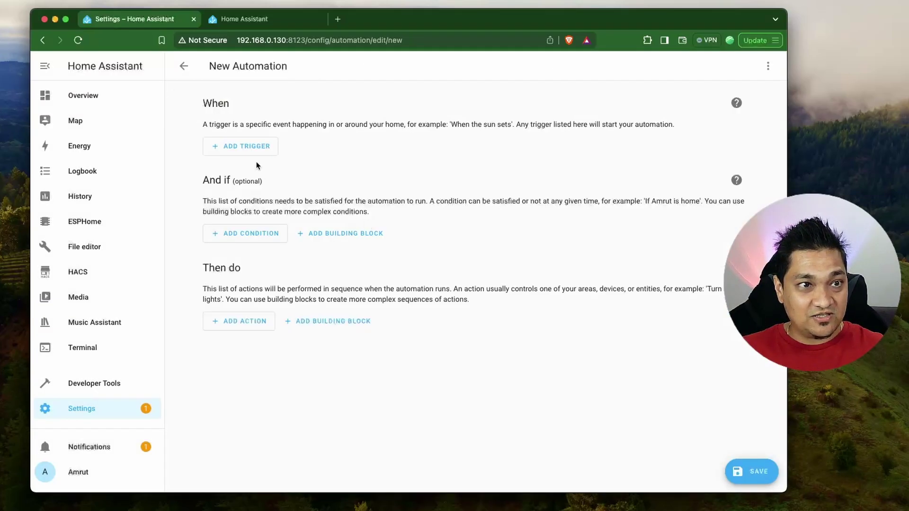
# Add a Sentence trigger to the new automation with the sentence "Play music"
pyautogui.click(244, 148)
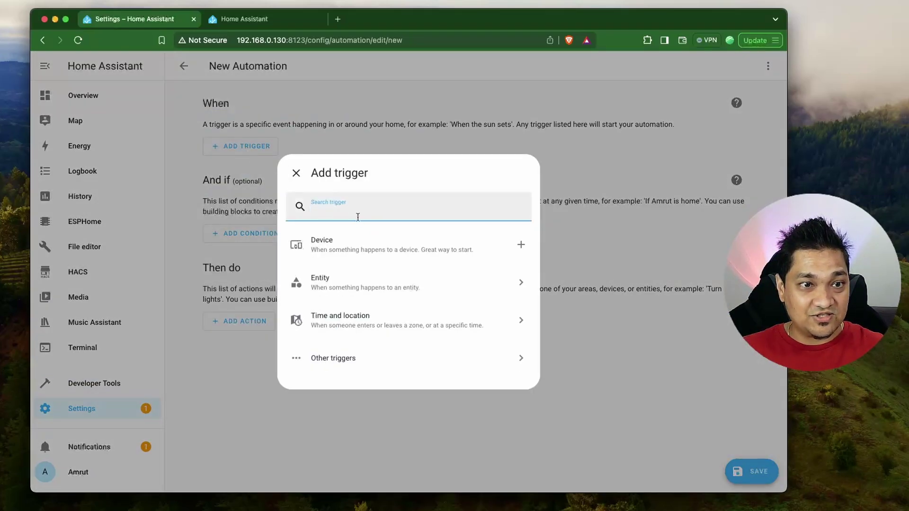
pyautogui.write('sent')
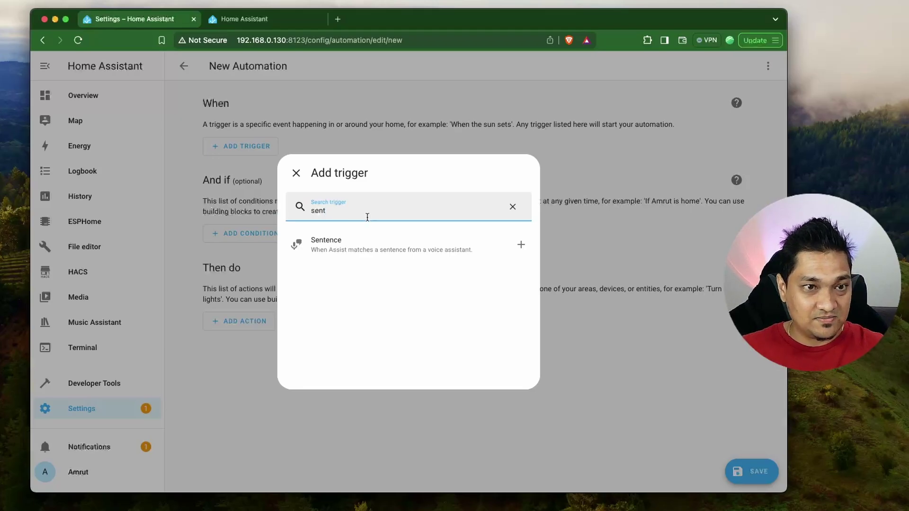
pyautogui.click(371, 242)
pyautogui.write('Pl')
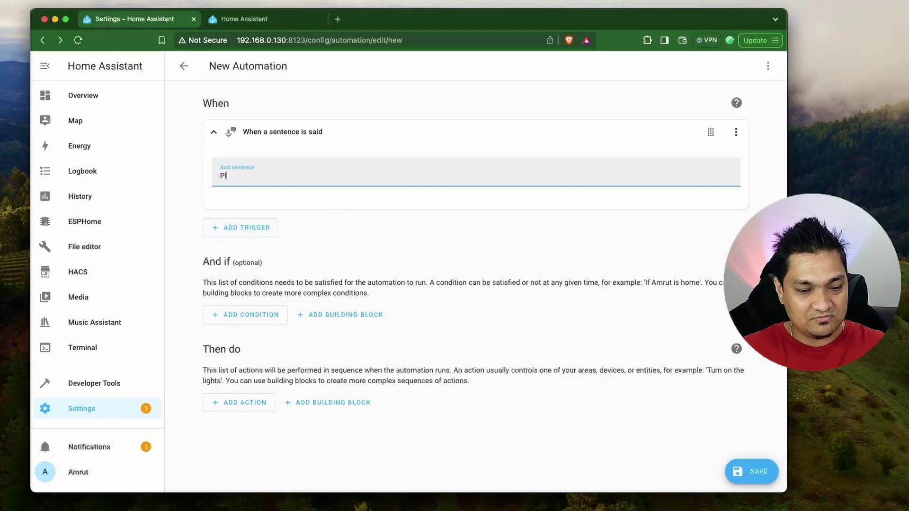
pyautogui.write('ay music')
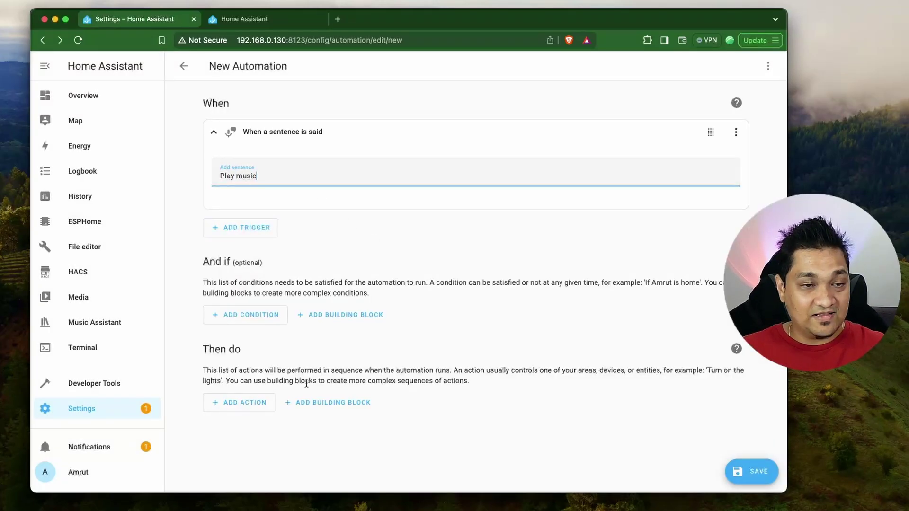
# Add the Media Player action Play media to the automation
pyautogui.click(240, 404)
pyautogui.click(250, 445)
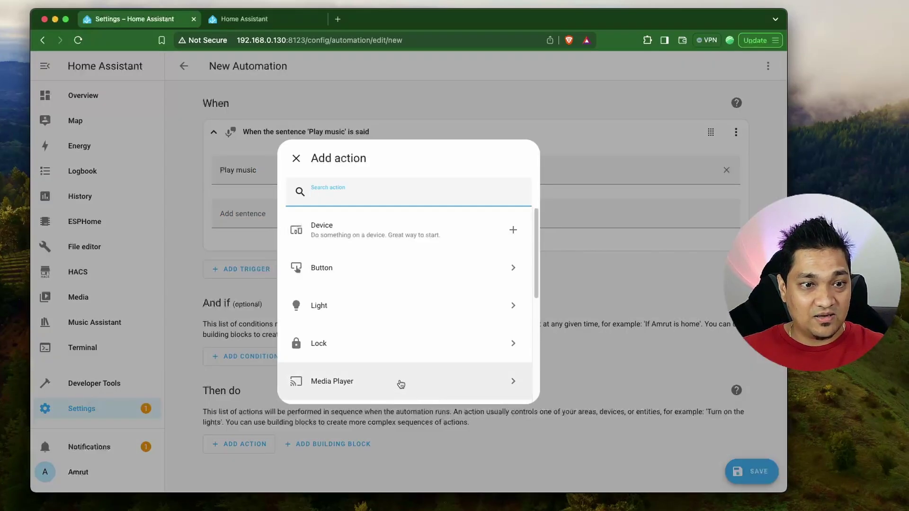
pyautogui.click(348, 386)
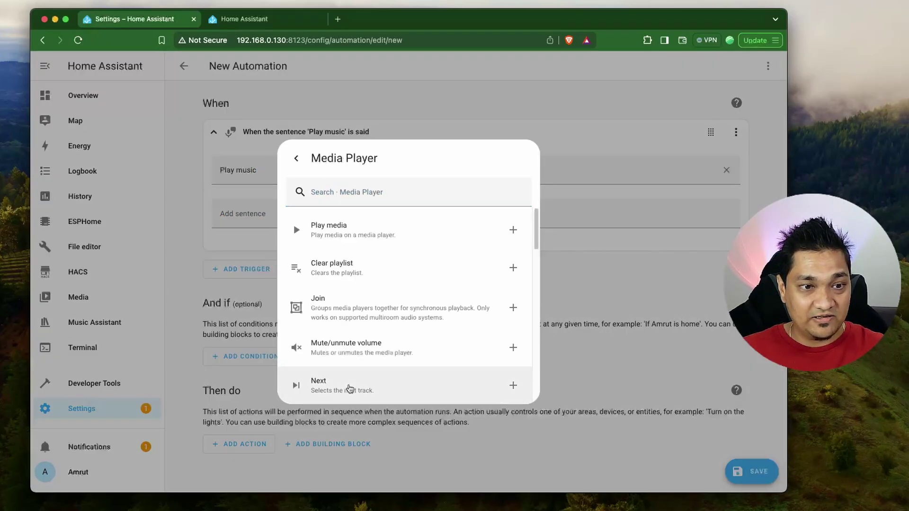
pyautogui.click(364, 232)
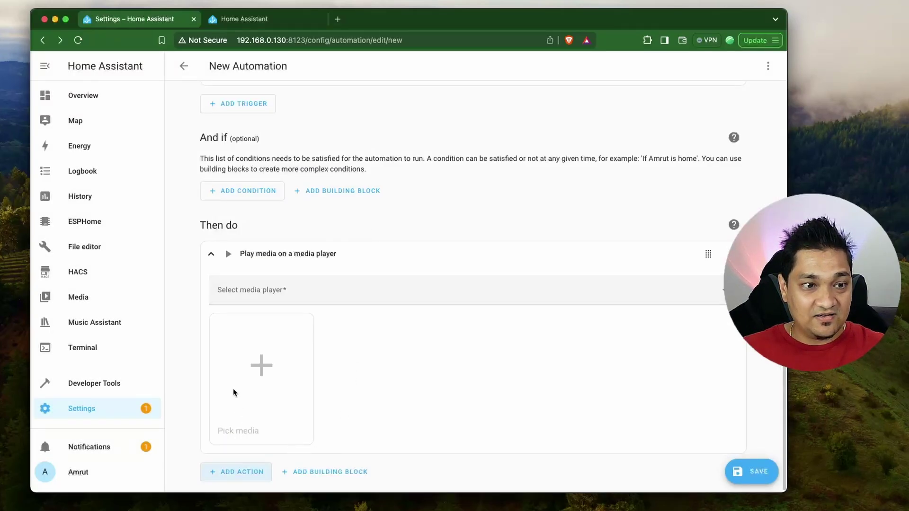
# Set Group A (media_player.group_a) as the media player of the Play media action
pyautogui.click(320, 297)
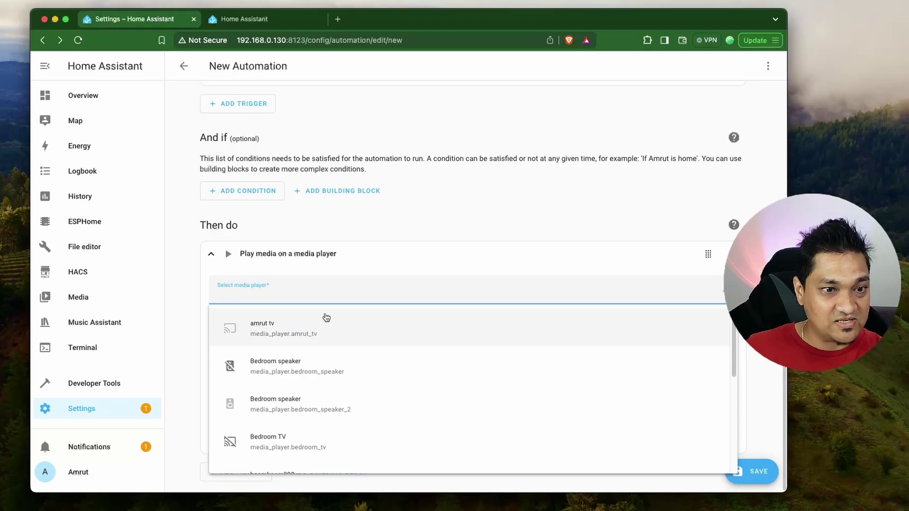
pyautogui.scroll(-1, 384, 383)
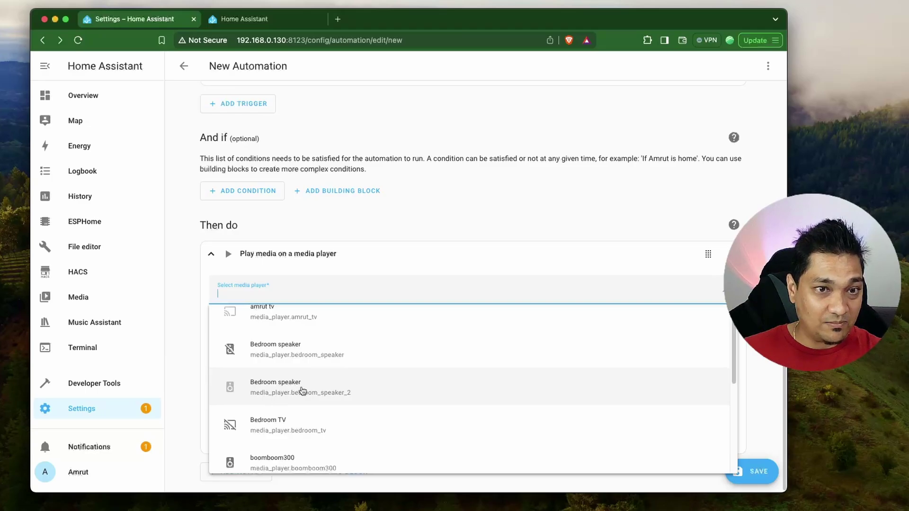
pyautogui.scroll(-2, 358, 404)
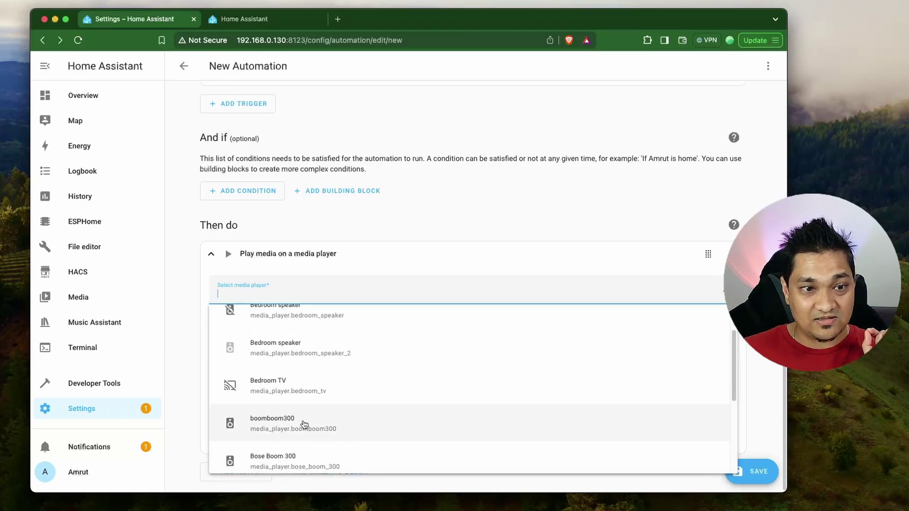
pyautogui.scroll(-2, 317, 426)
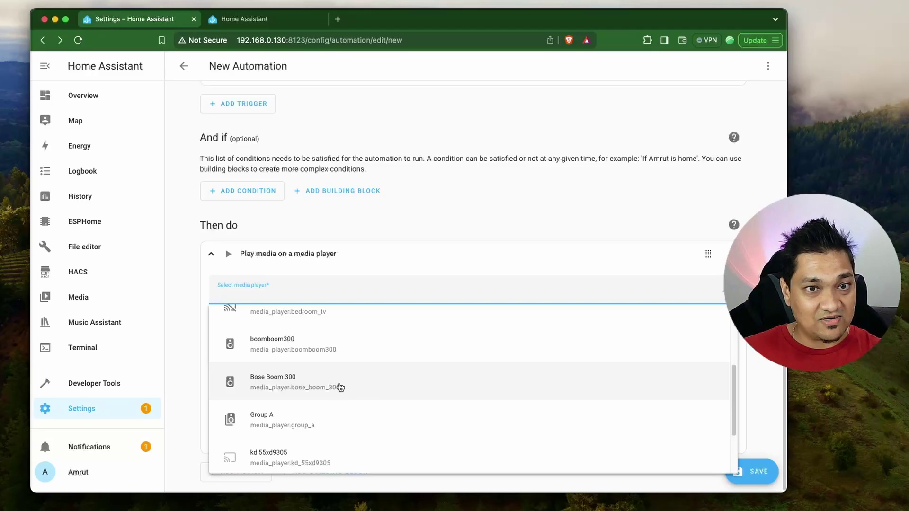
pyautogui.scroll(-1, 348, 391)
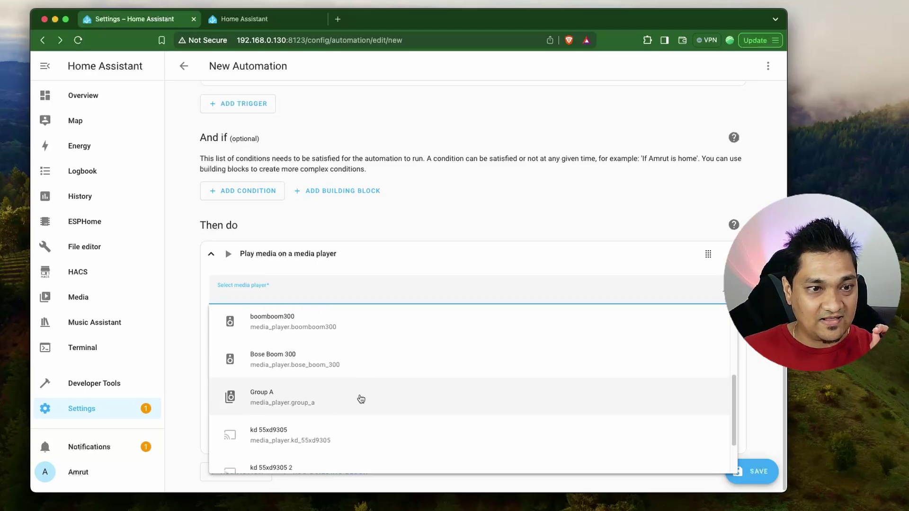
pyautogui.click(293, 403)
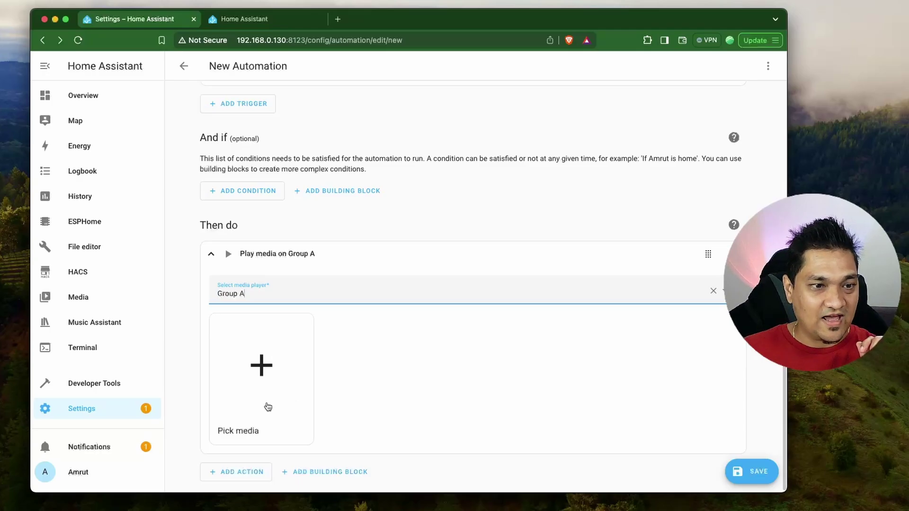
# Pick the Liked Songs playlist from the Music Assistant playlists as the media for the Play media action
pyautogui.click(261, 378)
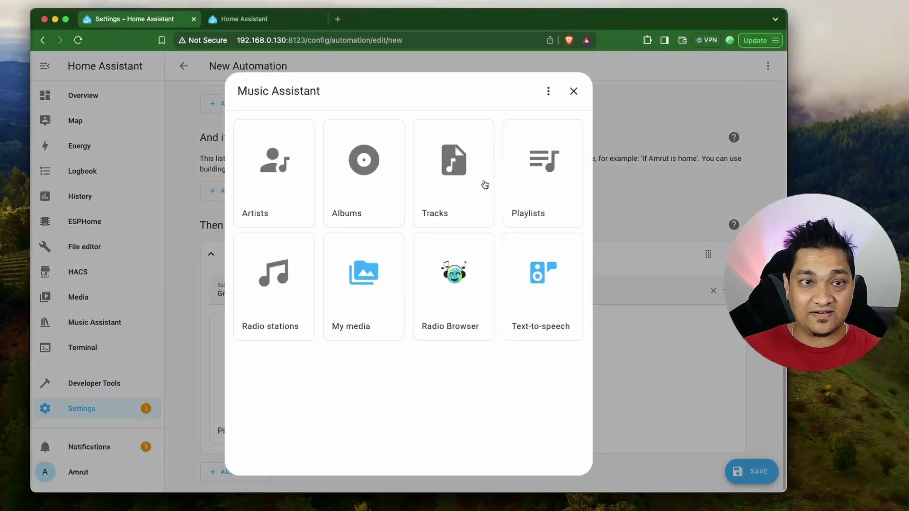
pyautogui.click(548, 181)
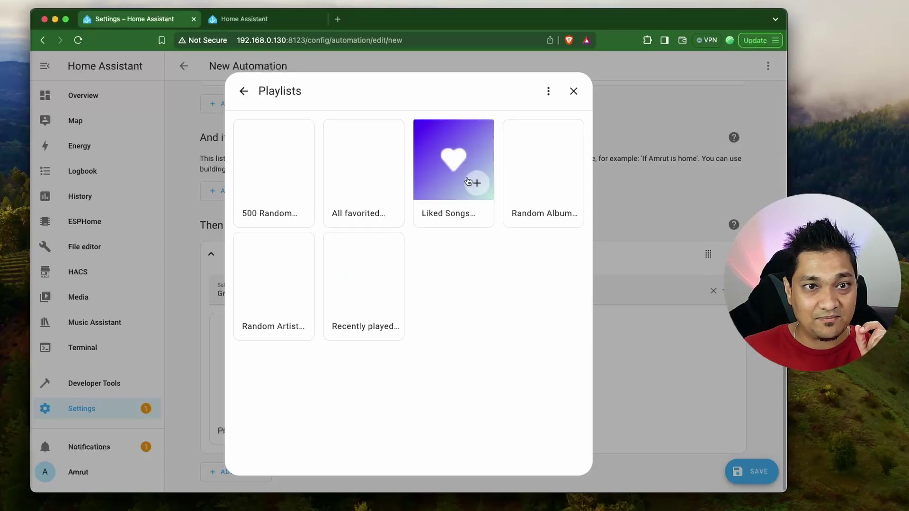
pyautogui.click(476, 182)
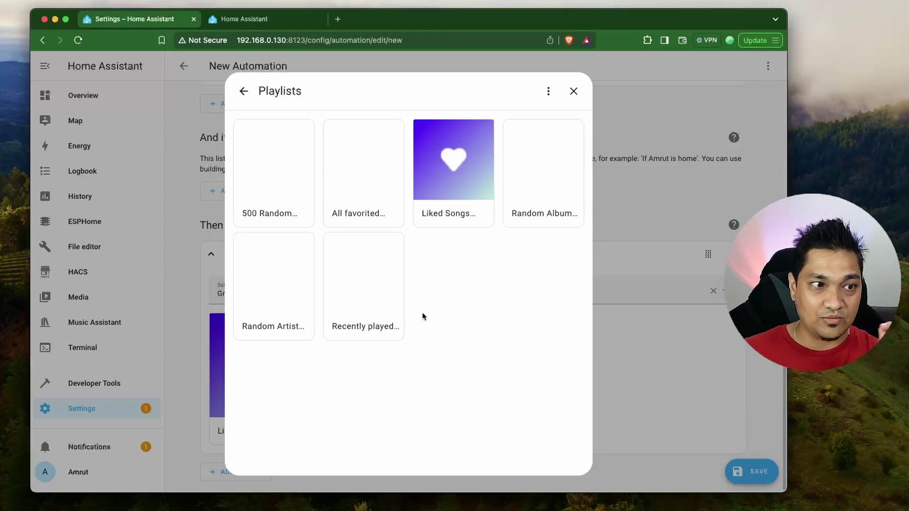
pyautogui.click(478, 185)
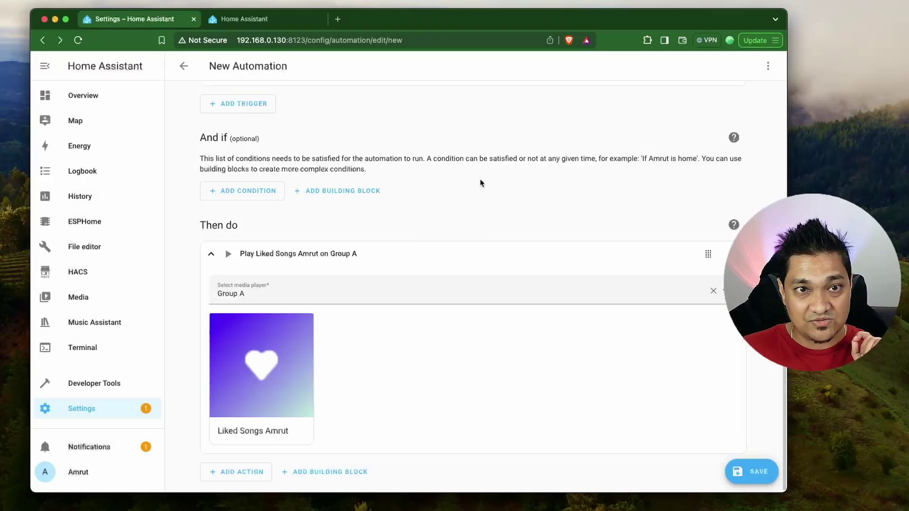
# Review the trigger and action, and save the automation as "Music Automation"
pyautogui.scroll(5, 396, 443)
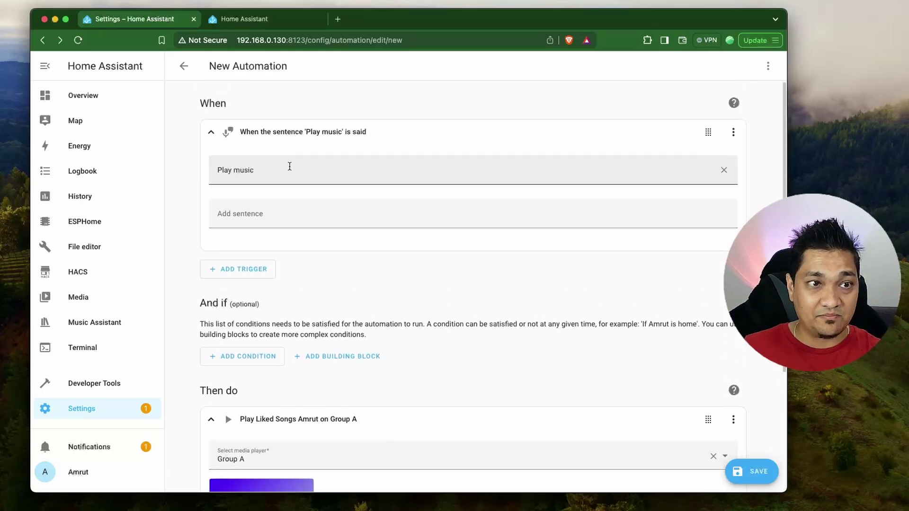
pyautogui.scroll(-5, 385, 341)
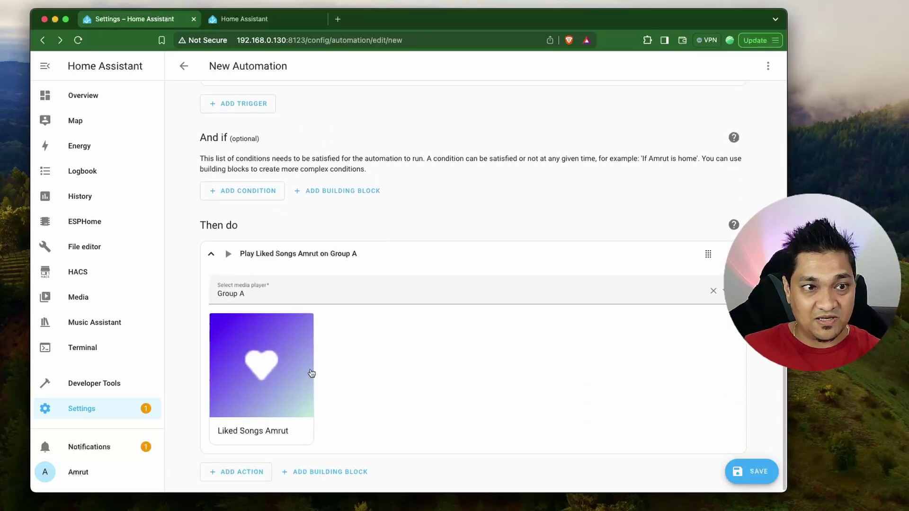
pyautogui.click(749, 471)
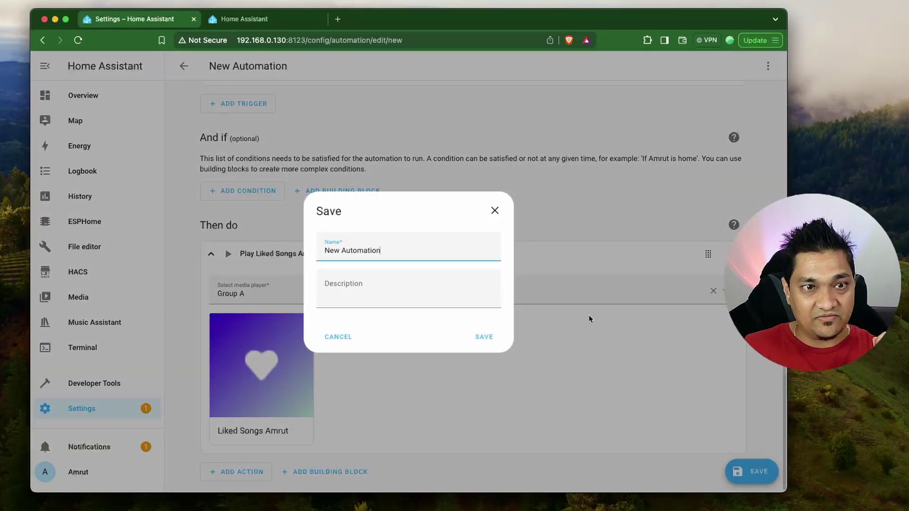
pyautogui.moveTo(409, 247); pyautogui.dragTo(279, 252)
pyautogui.write('Music')
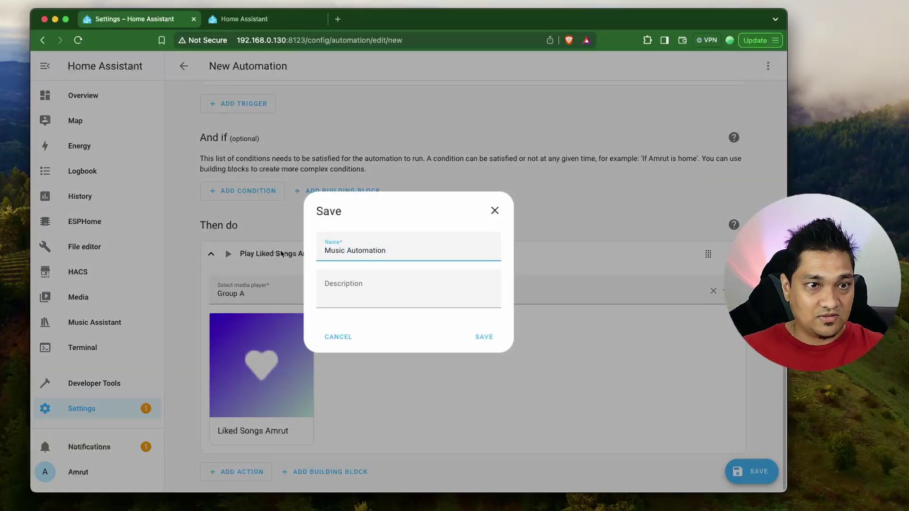
pyautogui.click(484, 337)
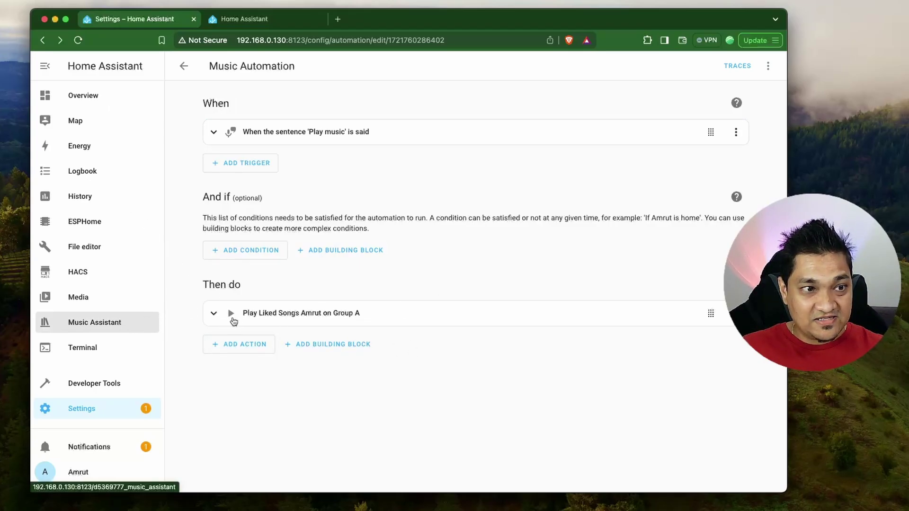
# Go to the Music Assistant home page, select the currently playing Group A player and view its queue
pyautogui.click(116, 319)
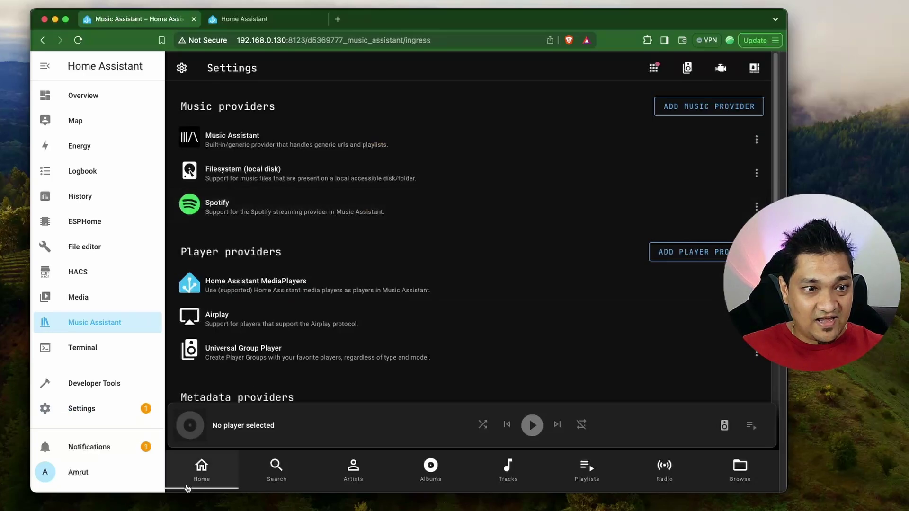
pyautogui.click(200, 469)
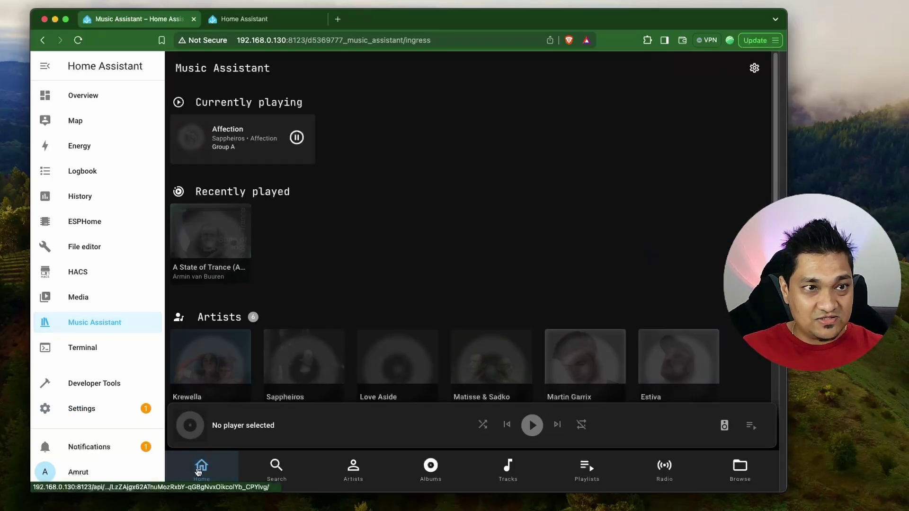
pyautogui.click(214, 137)
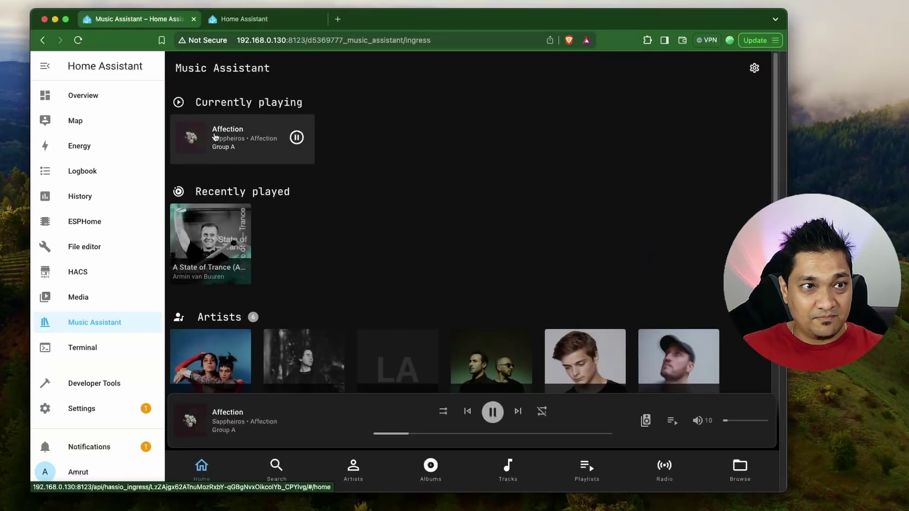
pyautogui.click(672, 420)
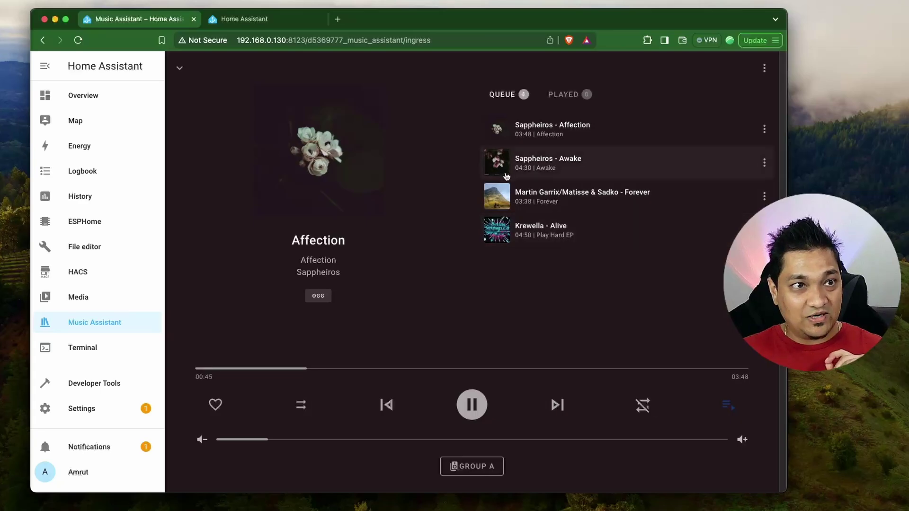
# Add a Media Control card for the Group A entity to the Overview dashboard section holding the TV and speaker cards
pyautogui.click(81, 95)
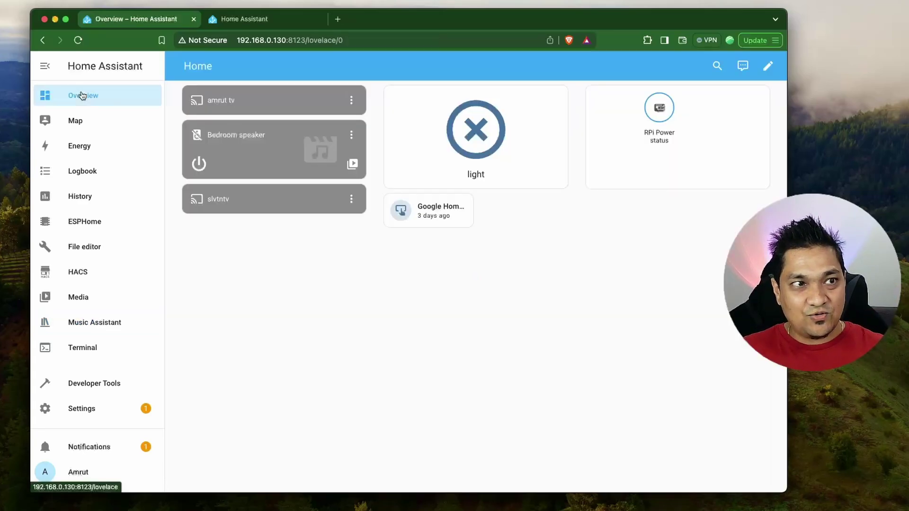
pyautogui.click(768, 67)
pyautogui.click(227, 302)
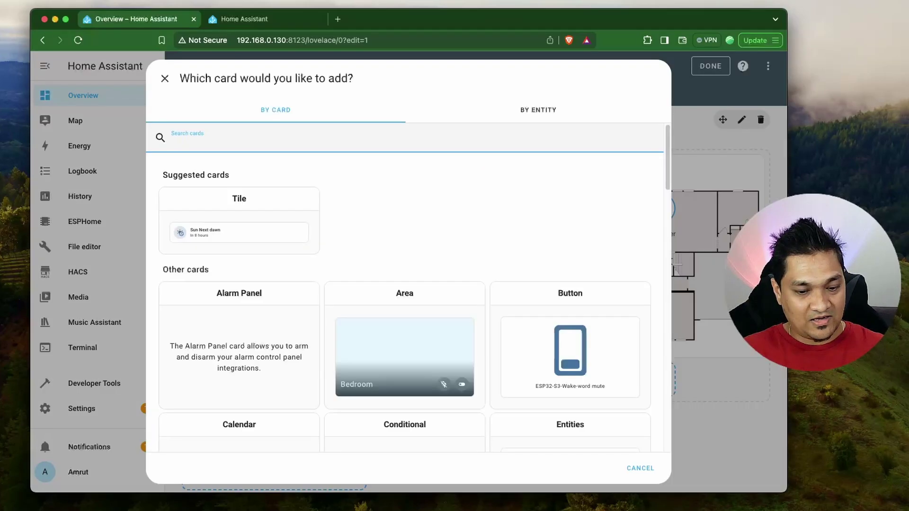
pyautogui.write('medi')
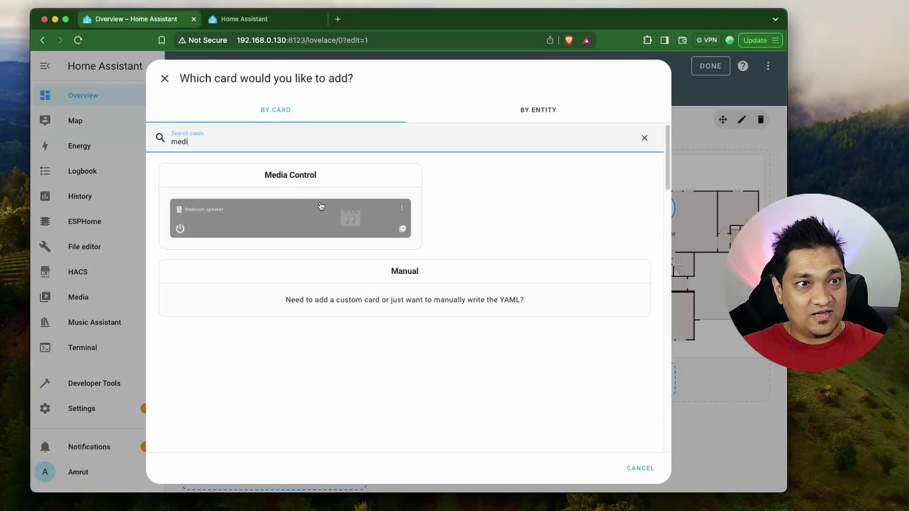
pyautogui.click(323, 205)
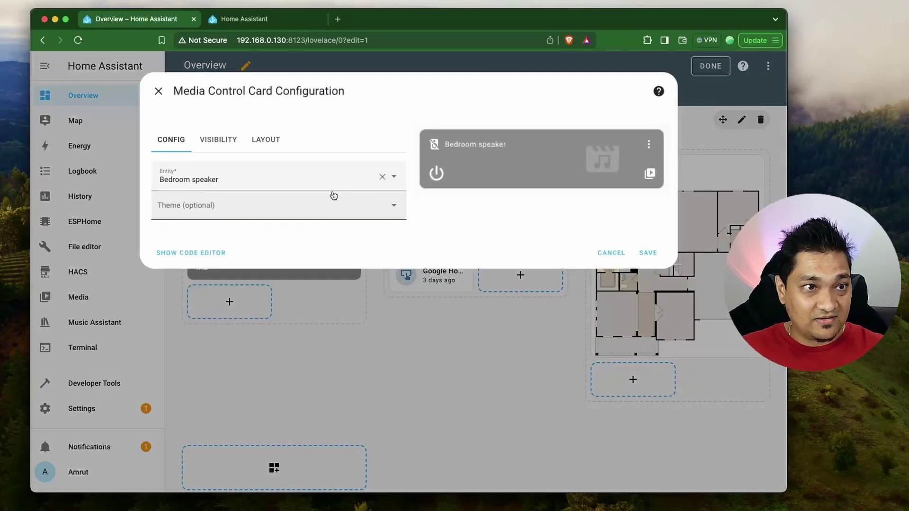
pyautogui.click(256, 177)
pyautogui.scroll(-5, 258, 280)
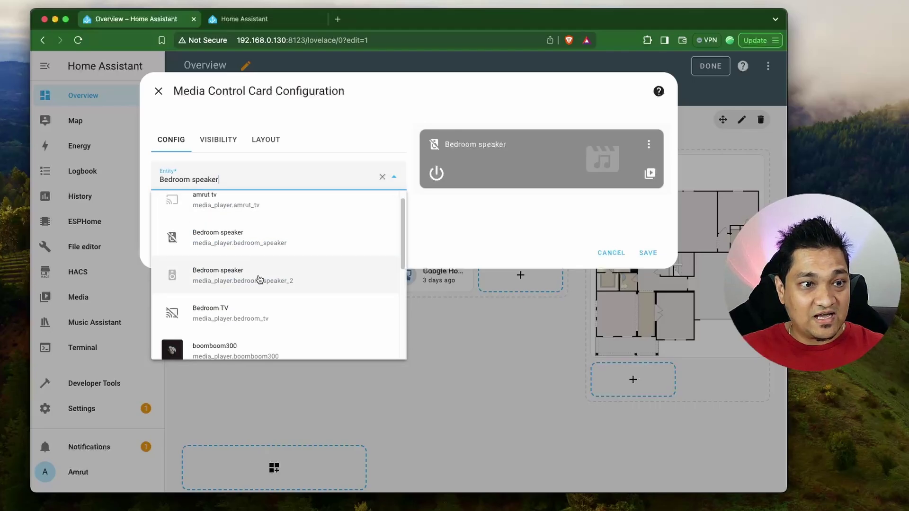
pyautogui.click(190, 334)
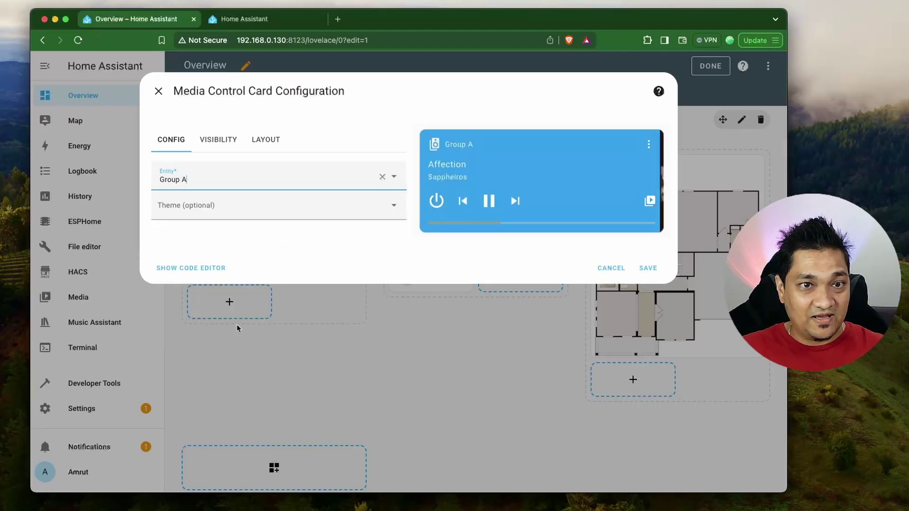
# Add an Entity state visibility condition to the card so it shows only when Group A's state is equal to Playing
pyautogui.click(223, 143)
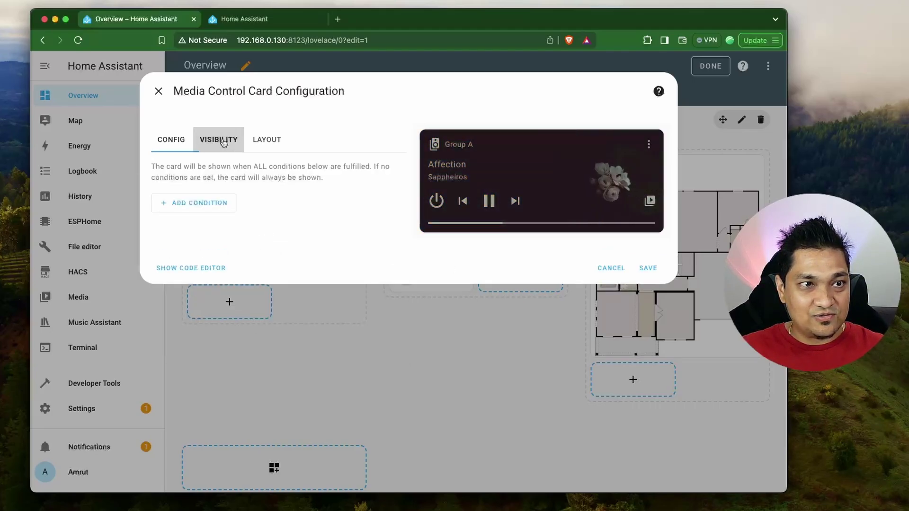
pyautogui.click(203, 210)
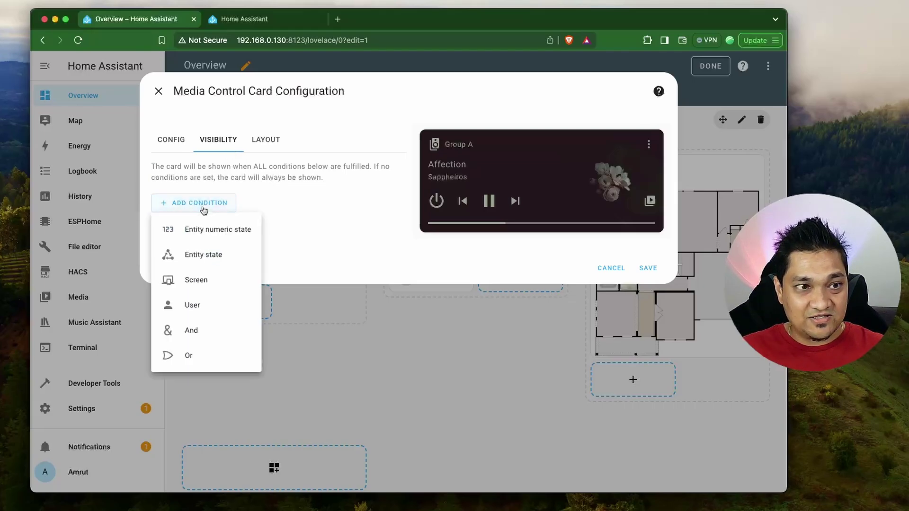
pyautogui.click(225, 262)
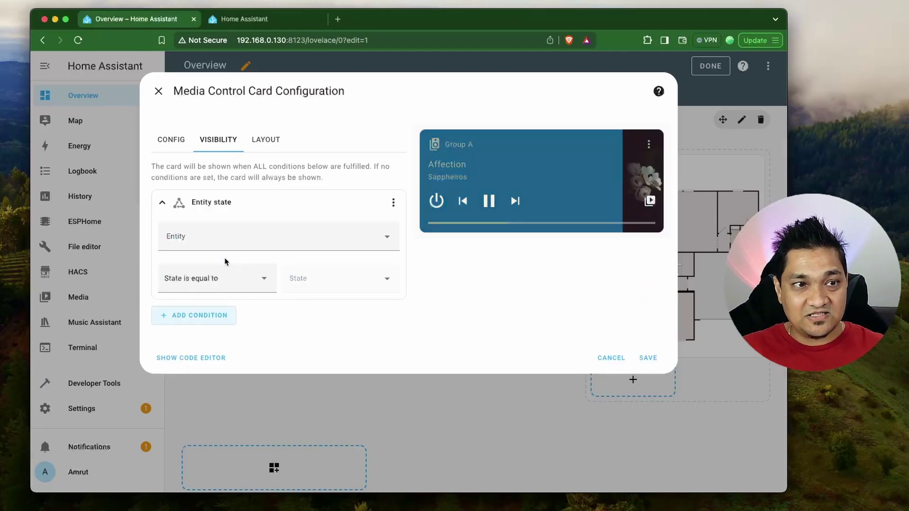
pyautogui.click(330, 232)
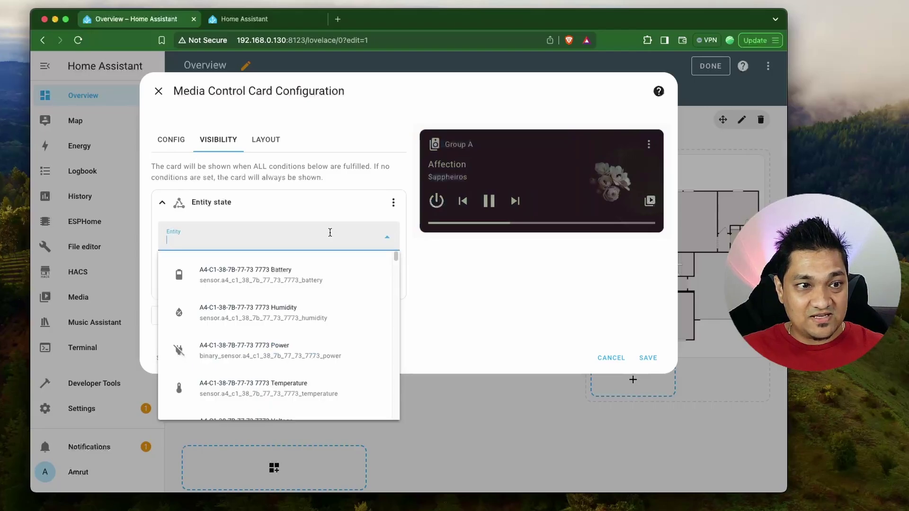
pyautogui.write('gr')
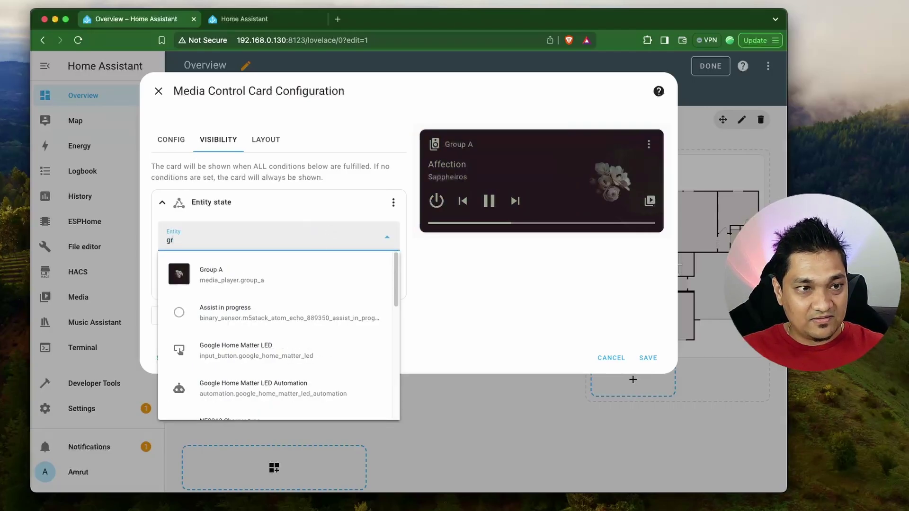
pyautogui.click(284, 270)
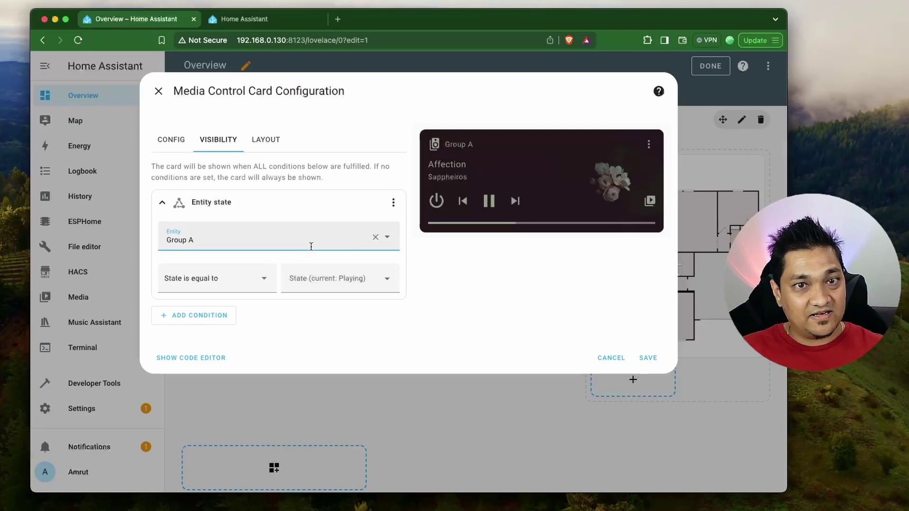
pyautogui.click(311, 285)
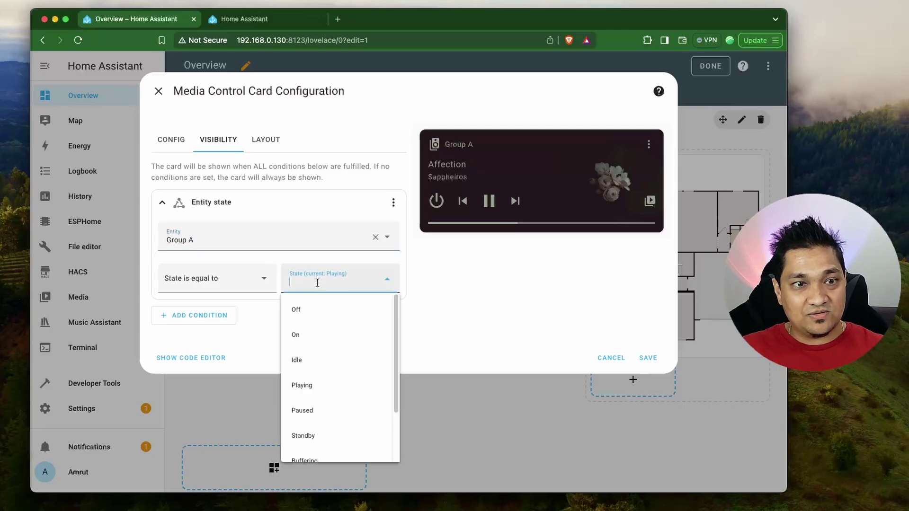
pyautogui.click(319, 390)
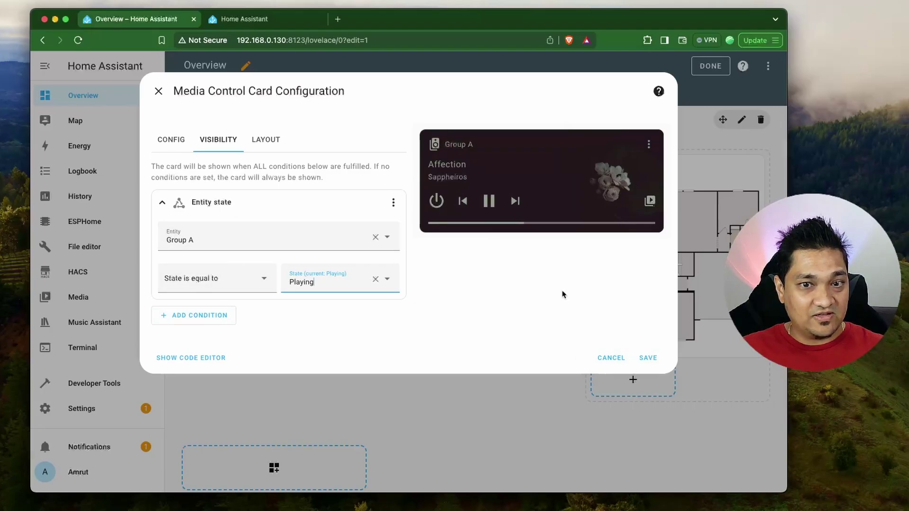
# Save the Group A card to the dashboard, finishing the edit, and pause the group's playback from it
pyautogui.click(653, 360)
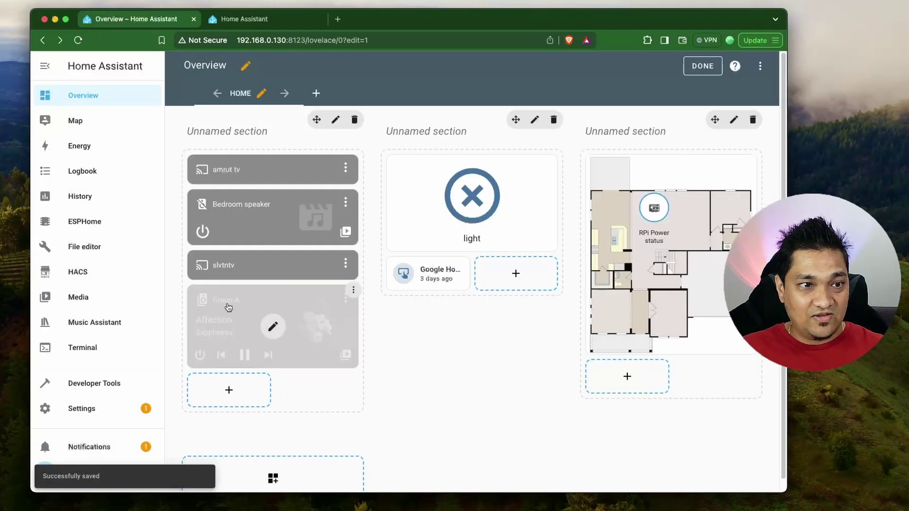
pyautogui.click(702, 67)
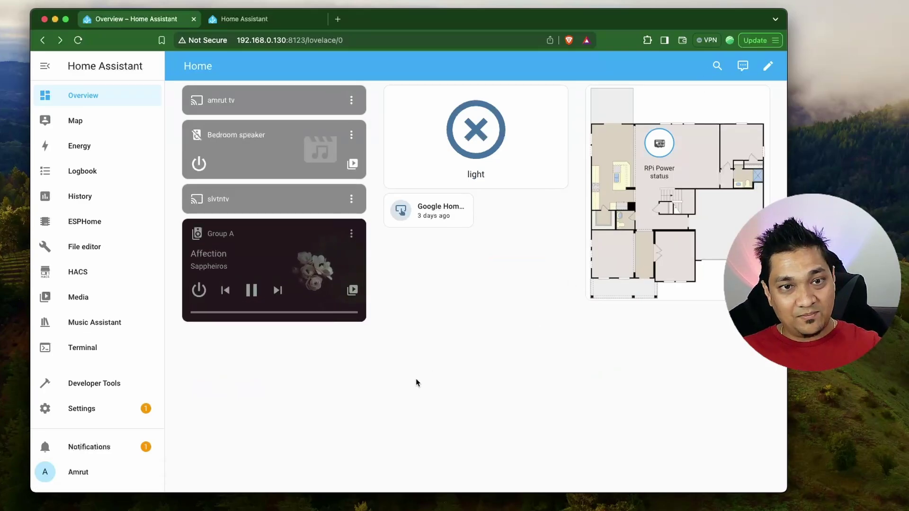
pyautogui.click(252, 291)
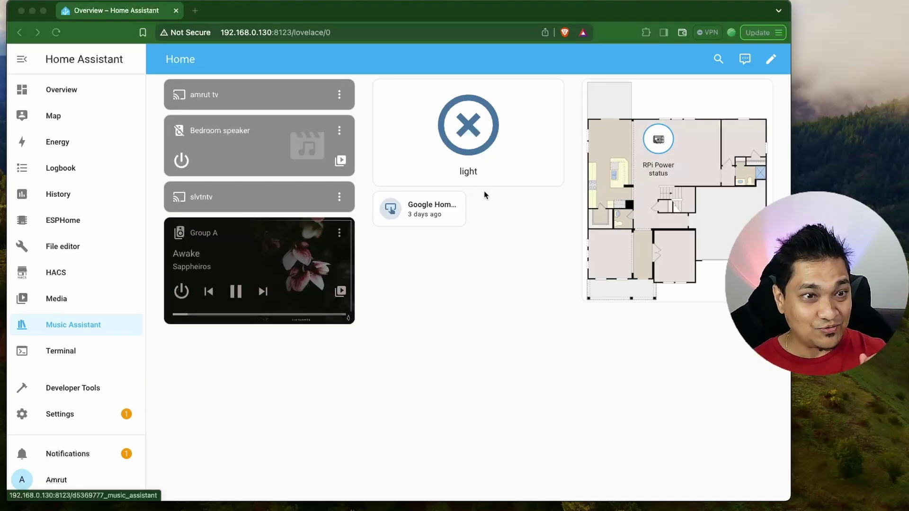
# Open Music Automation from the Automations & Scenes settings in a new browser tab
pyautogui.keyDown('super'); pyautogui.click(80, 419); pyautogui.keyUp('super')
pyautogui.click(239, 14)
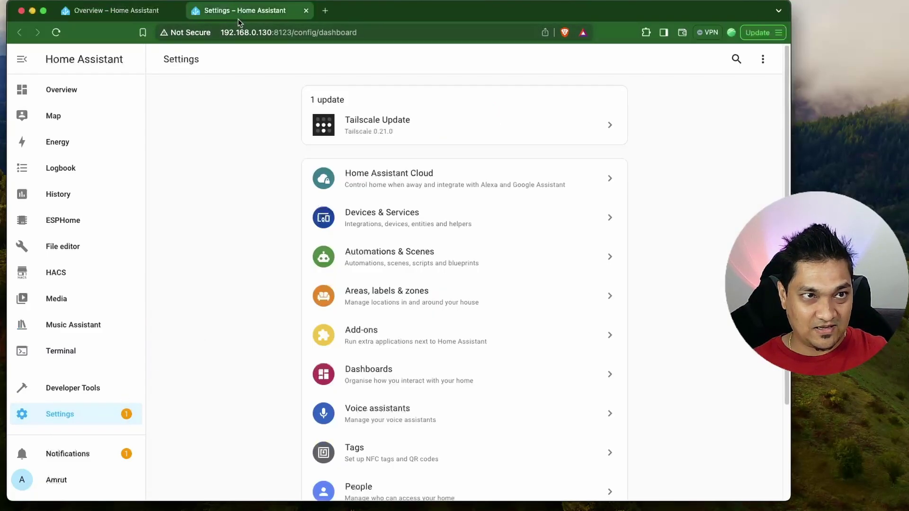
pyautogui.click(442, 254)
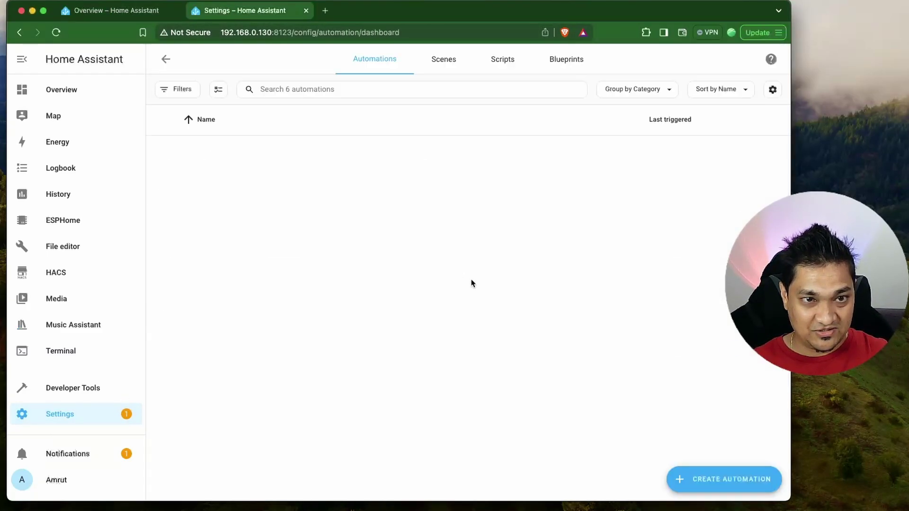
pyautogui.click(230, 315)
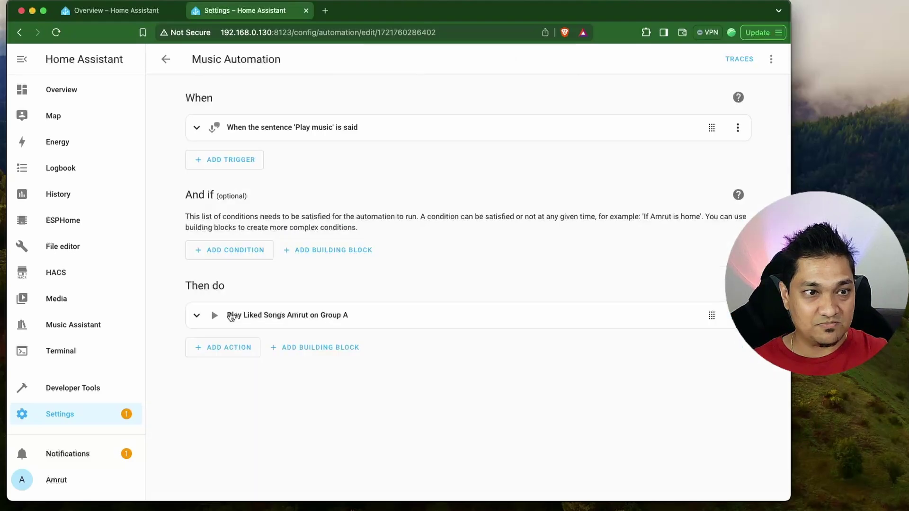
# Add a Media Player Shuffle action to Music Automation, following the action that plays the liked songs on Group A
pyautogui.click(227, 350)
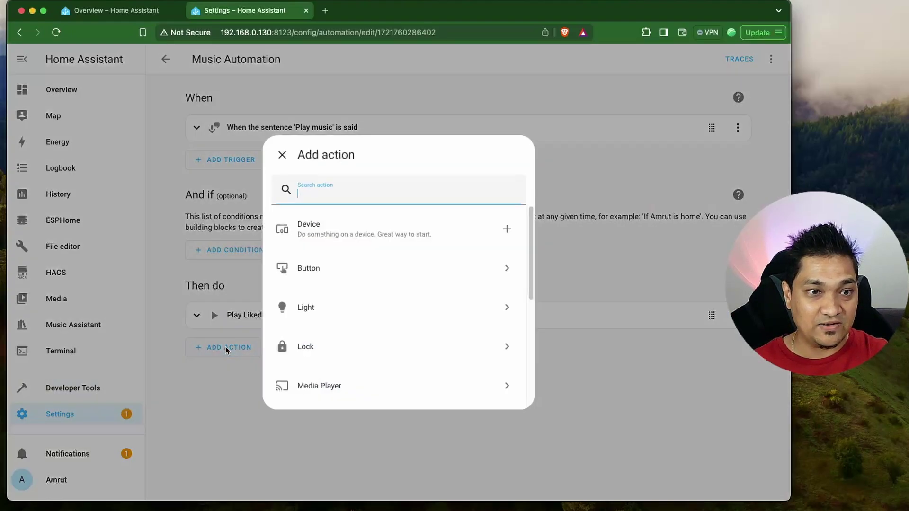
pyautogui.click(332, 386)
pyautogui.scroll(-5, 357, 256)
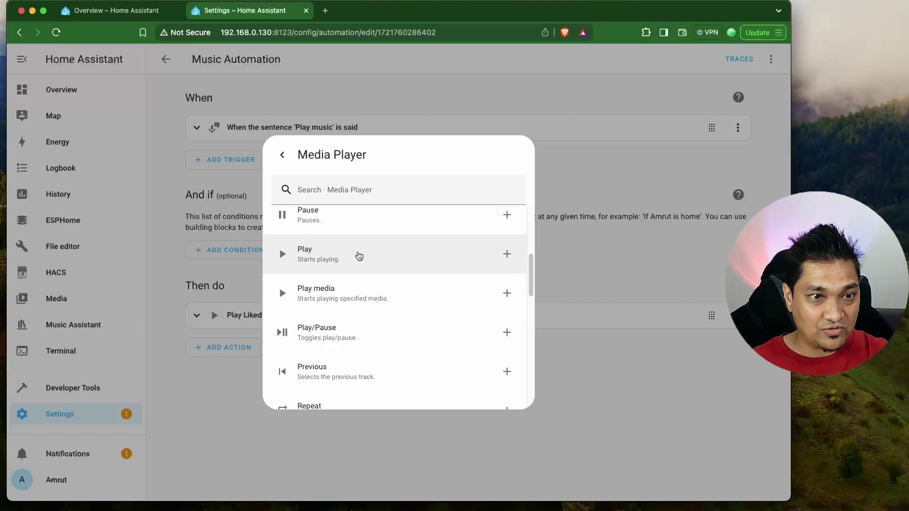
pyautogui.scroll(-4, 359, 256)
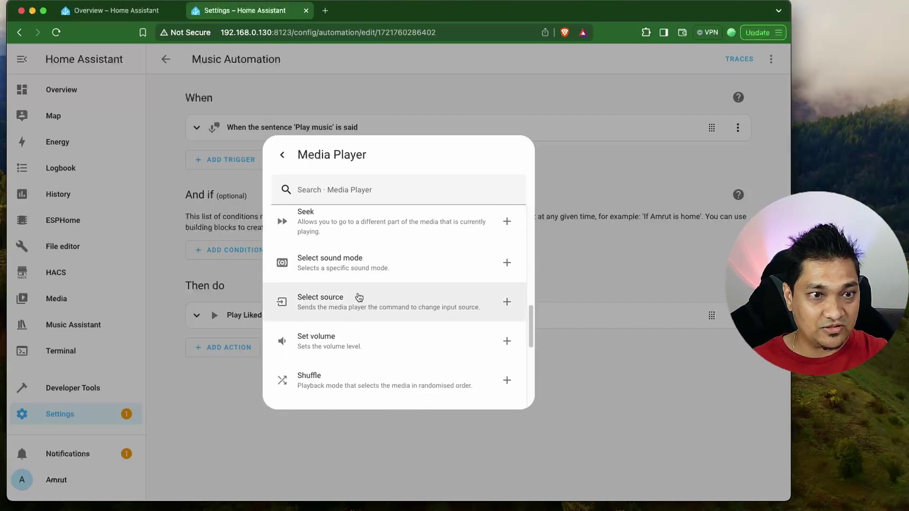
pyautogui.scroll(-1, 353, 331)
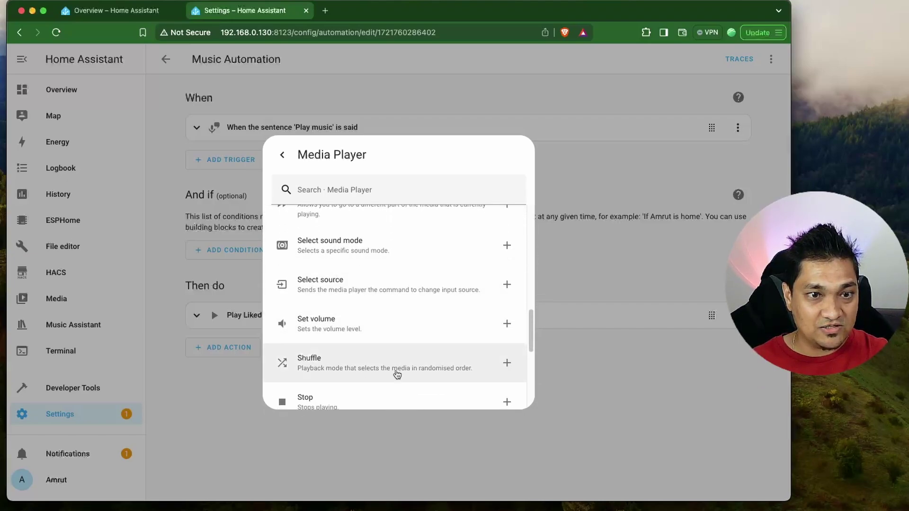
pyautogui.click(341, 364)
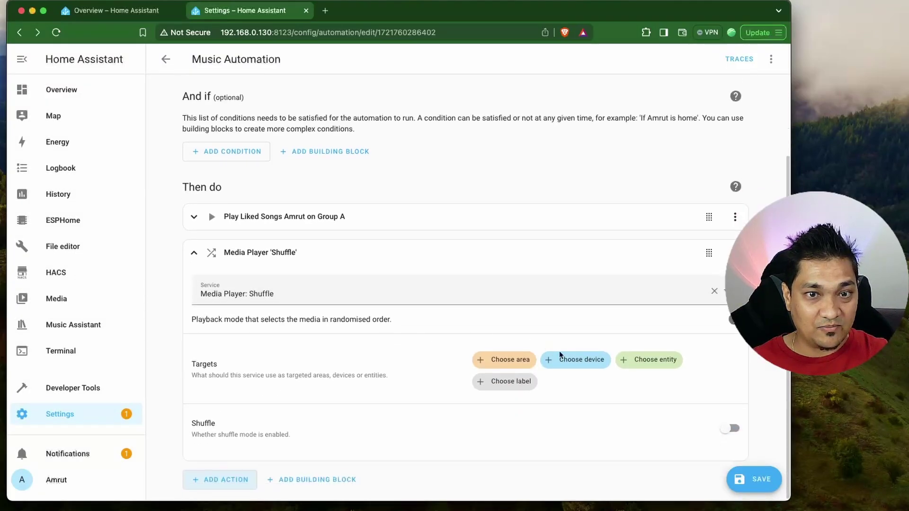
# Target the Shuffle action at the Group A device and enable its shuffle mode
pyautogui.click(577, 363)
pyautogui.write('gr')
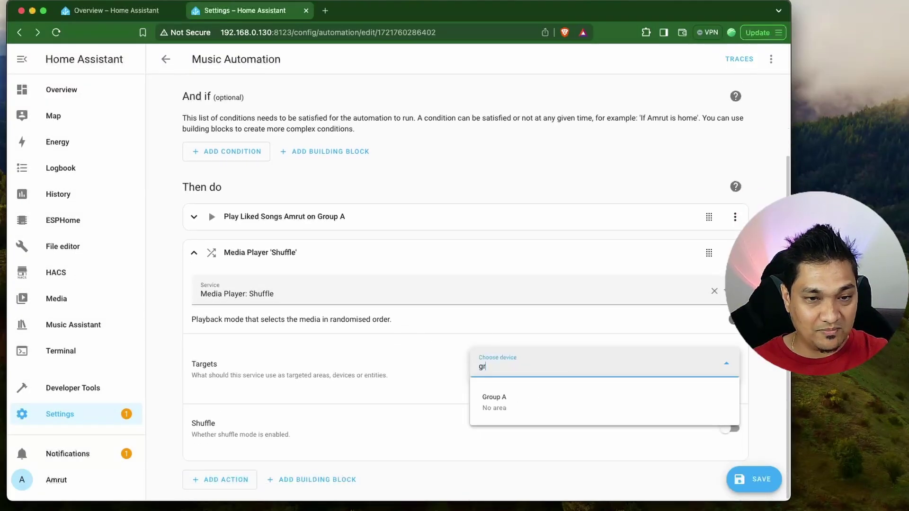
pyautogui.click(567, 403)
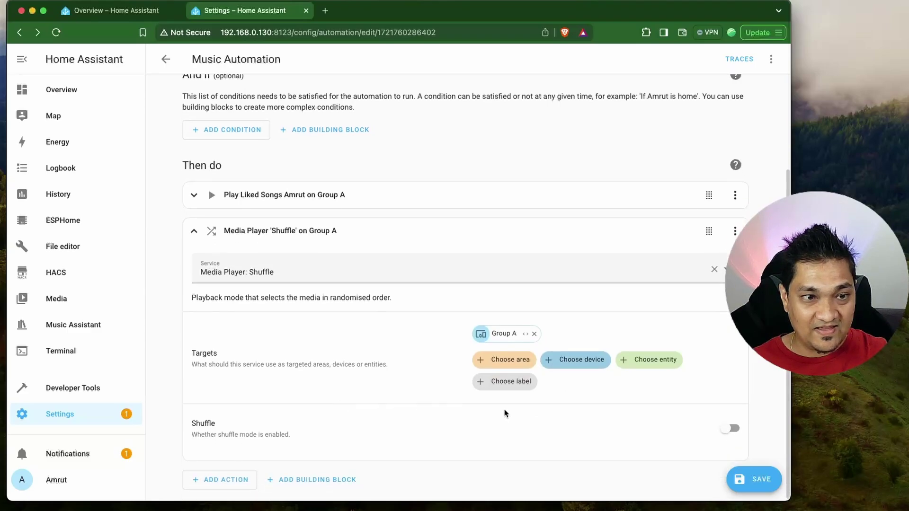
pyautogui.click(734, 428)
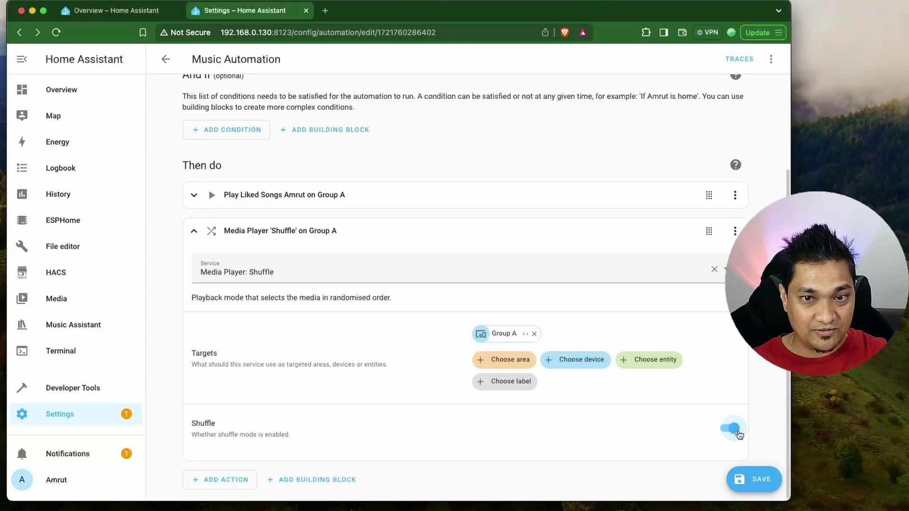
# Collapse the Shuffle action, save the automation, and return to the Overview dashboard in the other browser tab
pyautogui.click(194, 231)
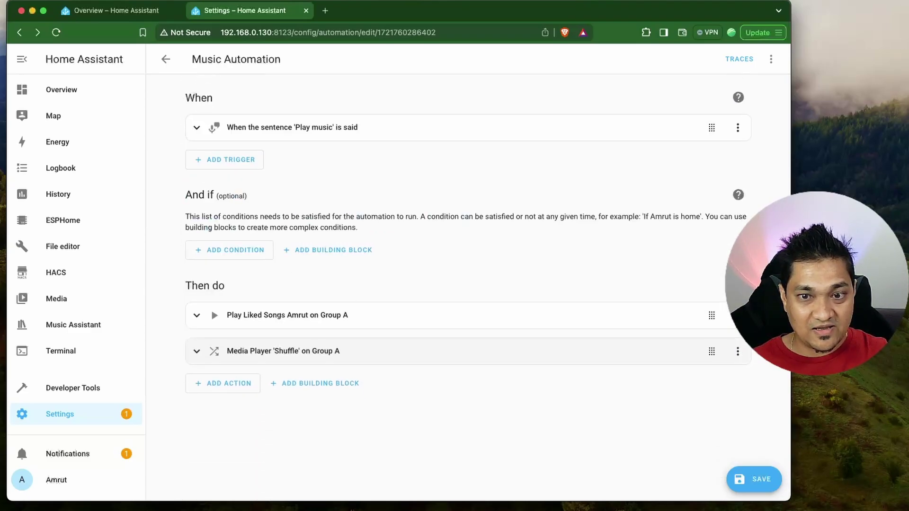
pyautogui.click(750, 481)
pyautogui.click(128, 12)
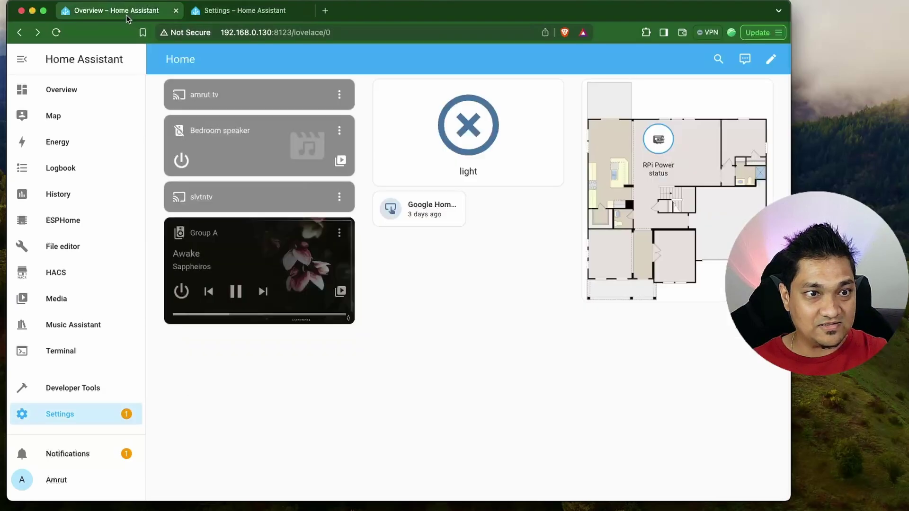